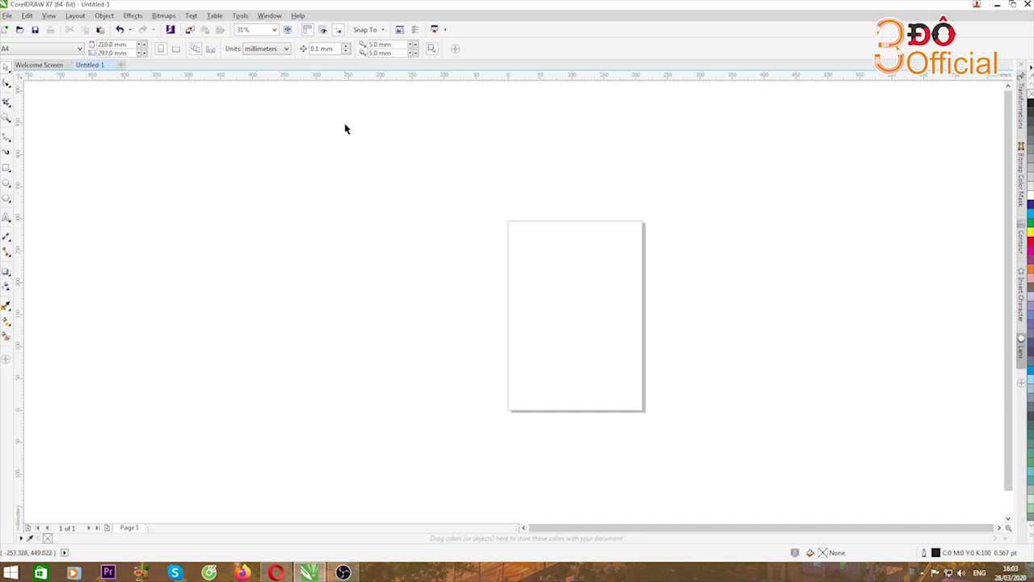
Display the CMYK Palette alongside the default colour palette.
click(269, 15)
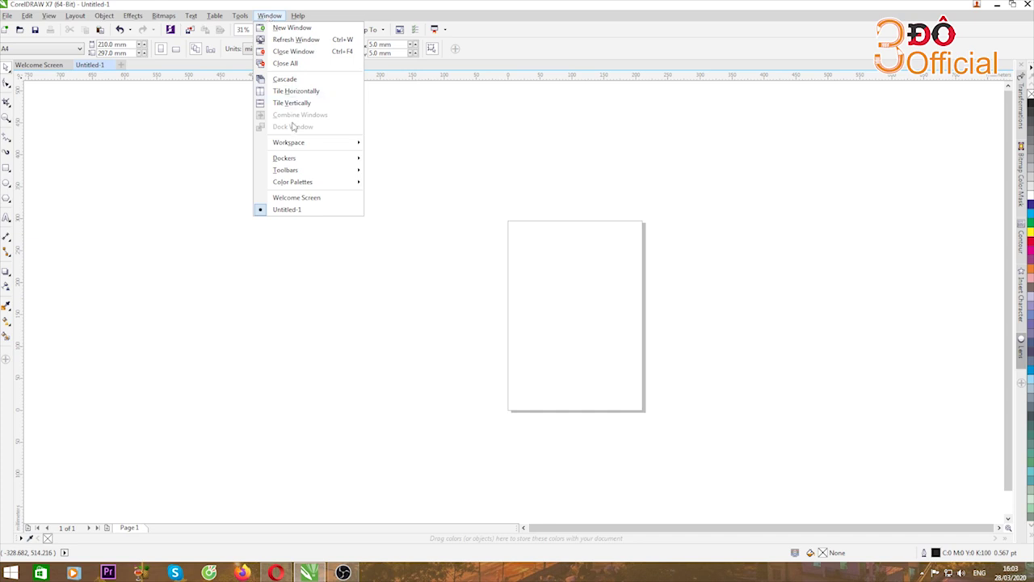
mouse_move(289, 145)
mouse_move(291, 187)
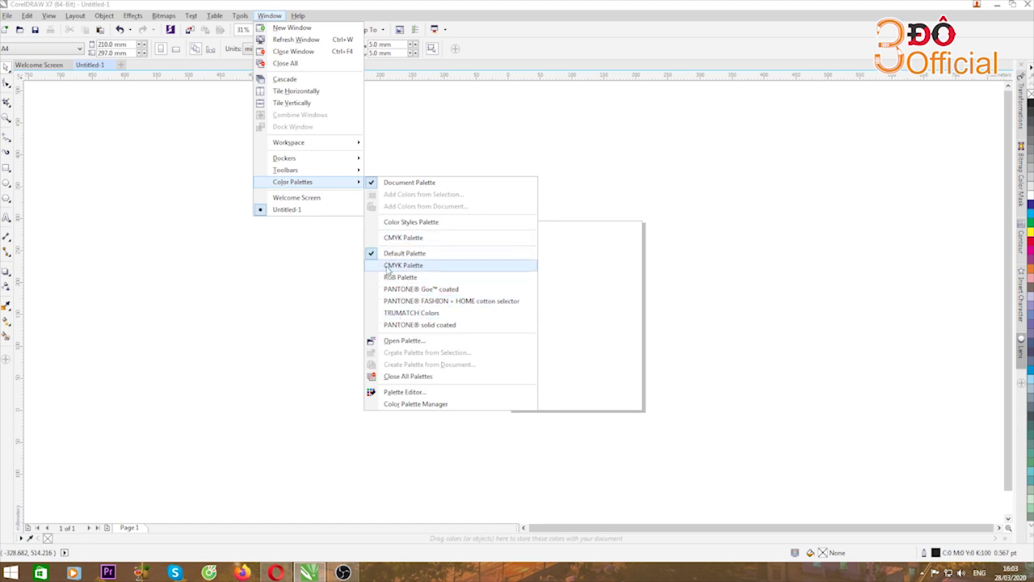
click(373, 266)
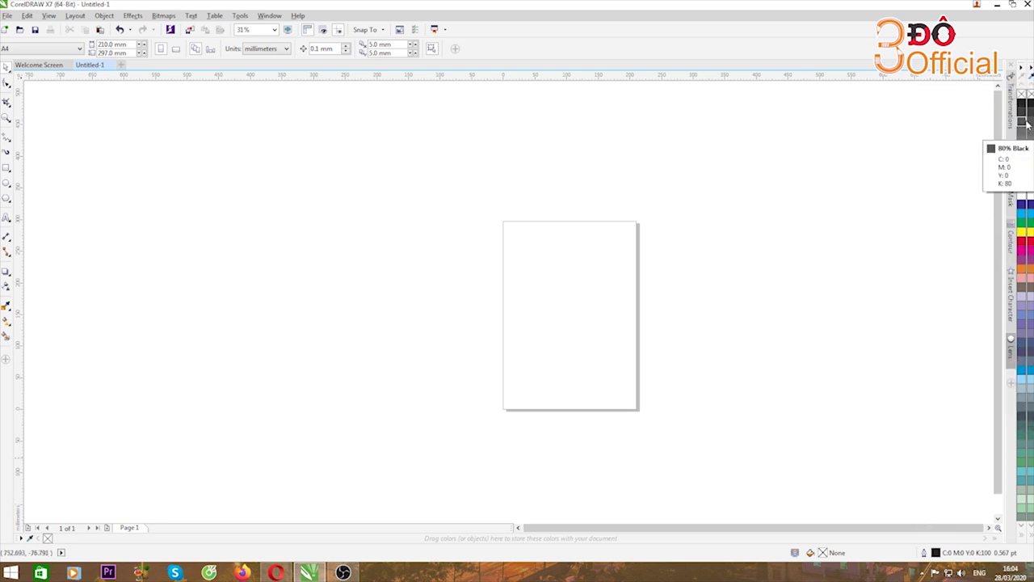
Float the Default Palette, enlarge its window, and dock it as a horizontal row above the property bar.
drag(1022, 74, 764, 129)
right_click(797, 180)
click(752, 201)
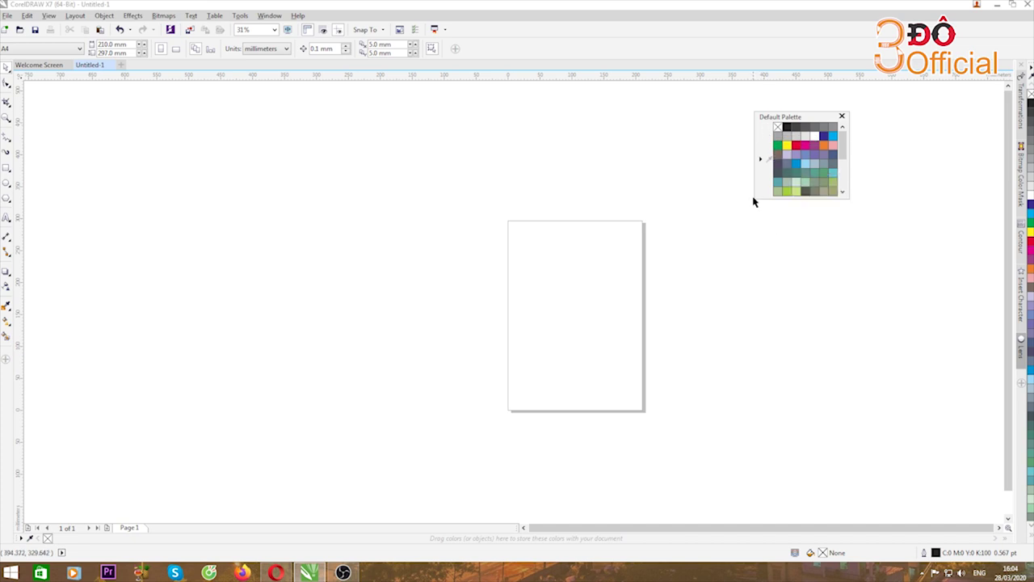
drag(757, 196, 618, 312)
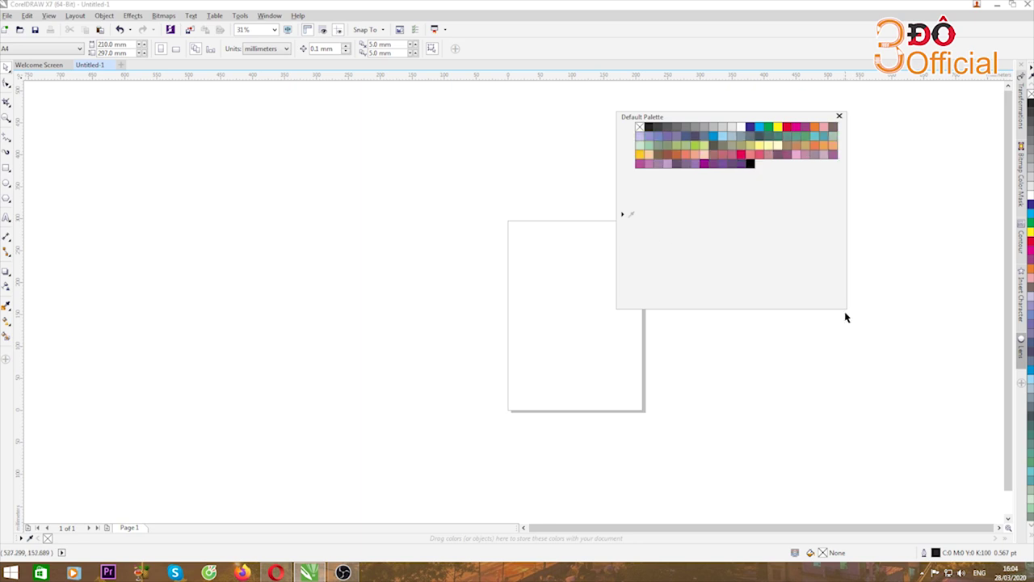
drag(730, 120, 619, 42)
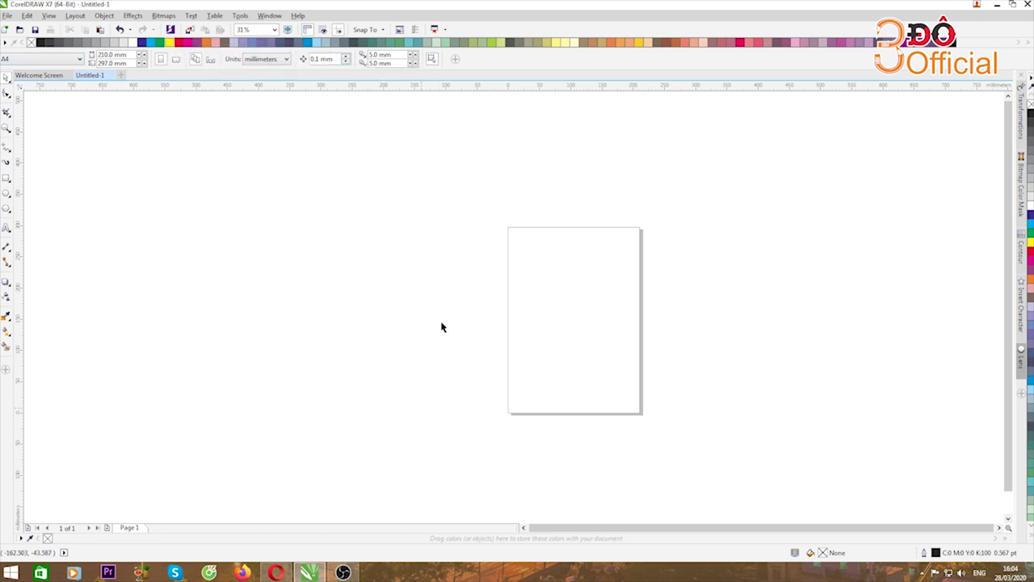
Display the RGB Palette and float it over the page as an enlarged window.
click(269, 15)
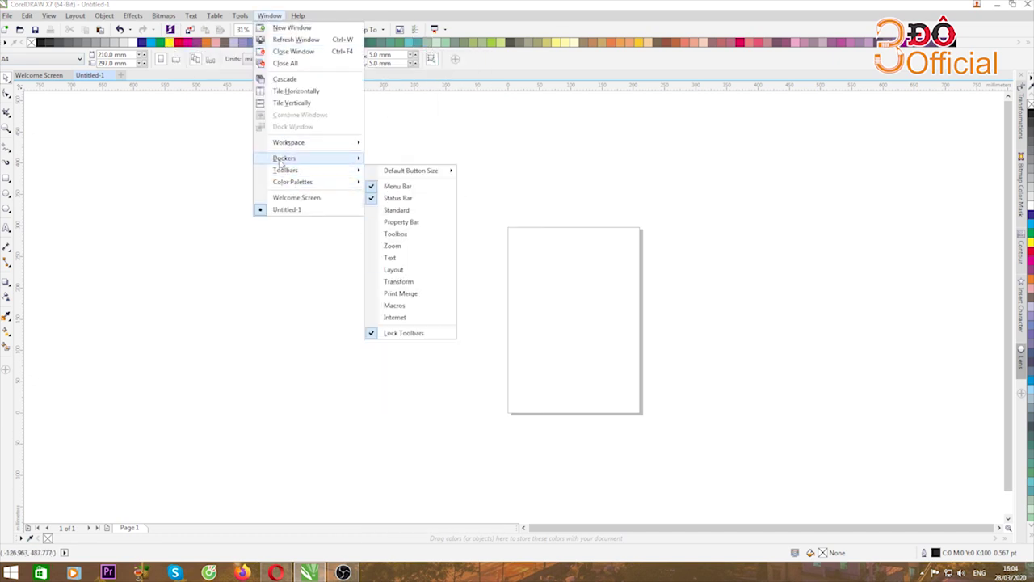
mouse_move(339, 183)
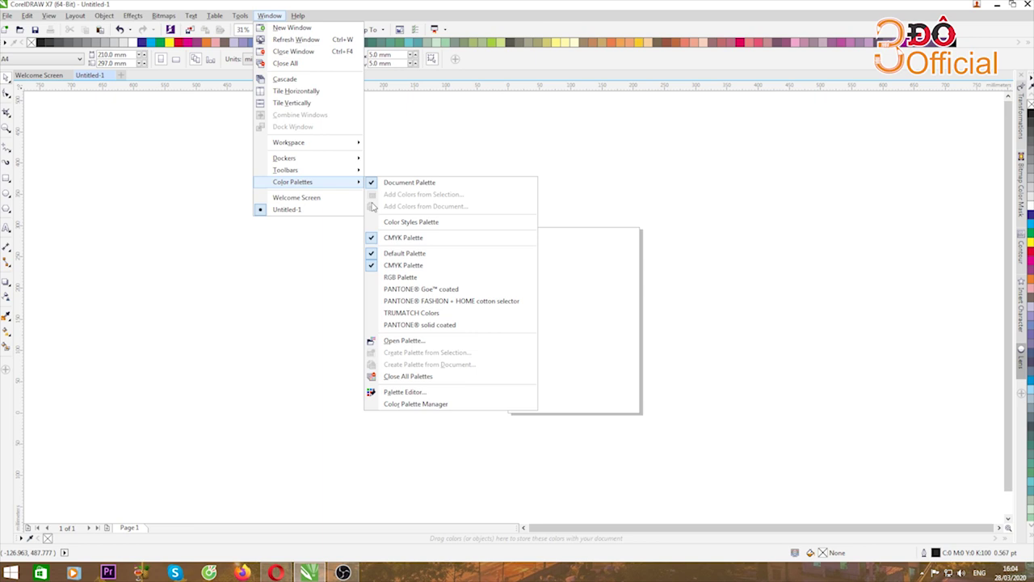
click(376, 278)
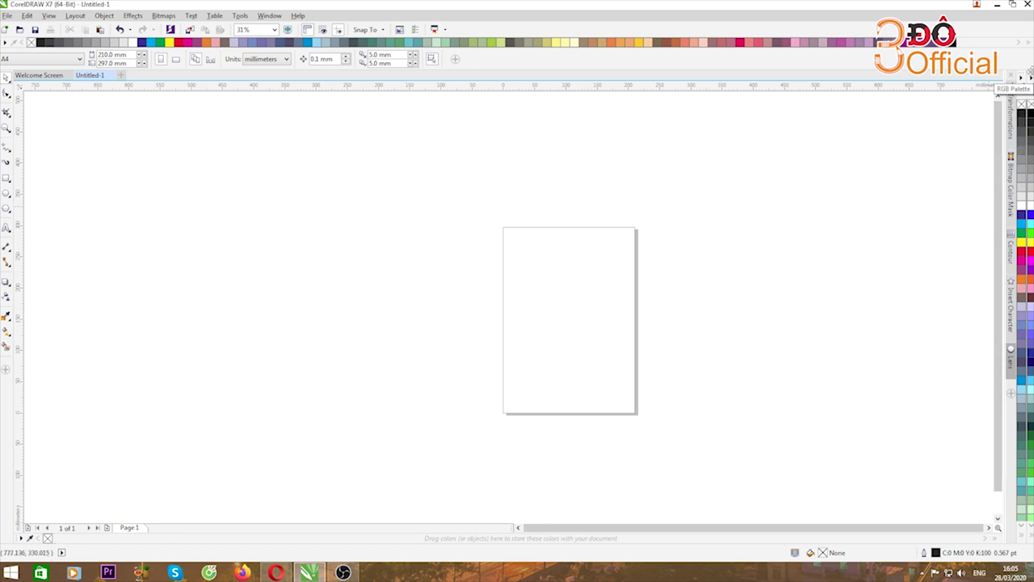
drag(1030, 74, 724, 105)
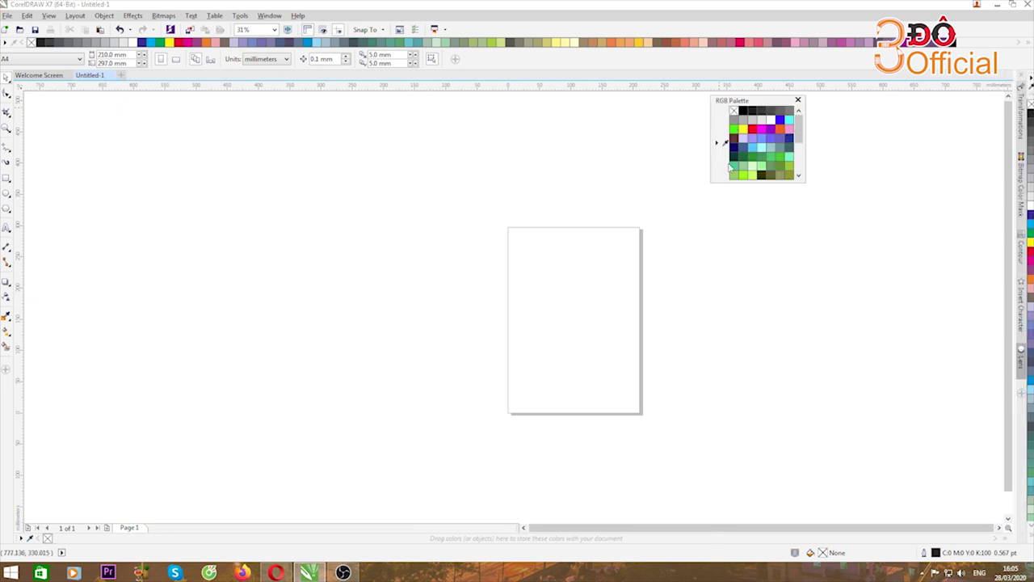
drag(711, 181, 581, 272)
drag(694, 97, 654, 144)
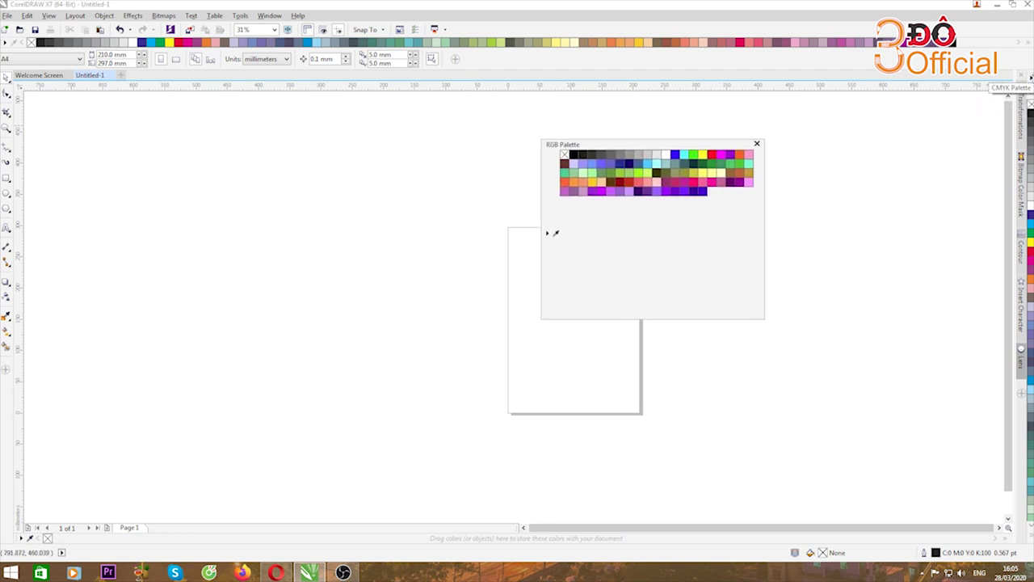
Float the CMYK Palette beside the RGB Palette and enlarge its window to a similar height.
drag(1024, 81, 841, 114)
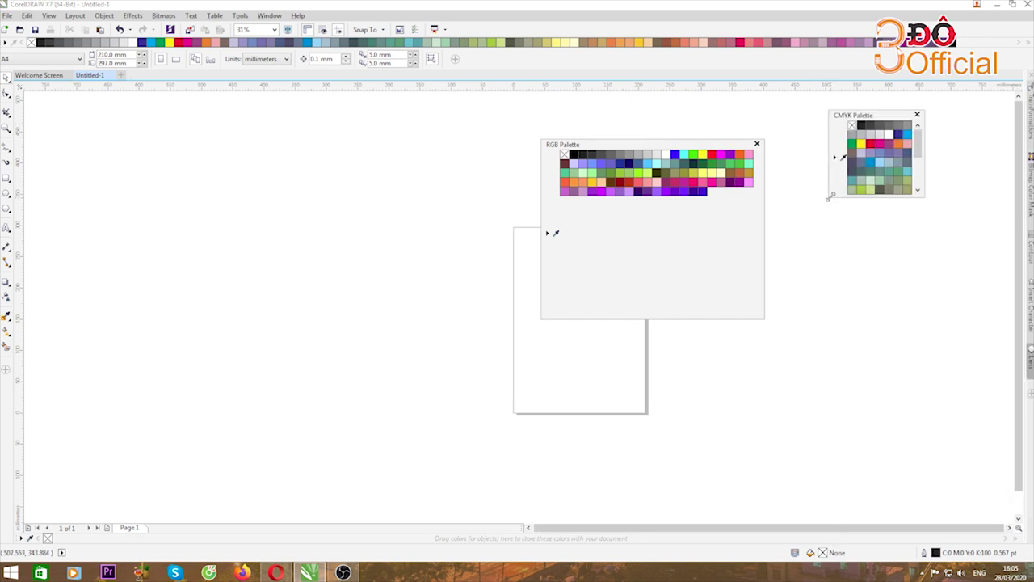
drag(831, 197, 784, 287)
drag(858, 110, 850, 147)
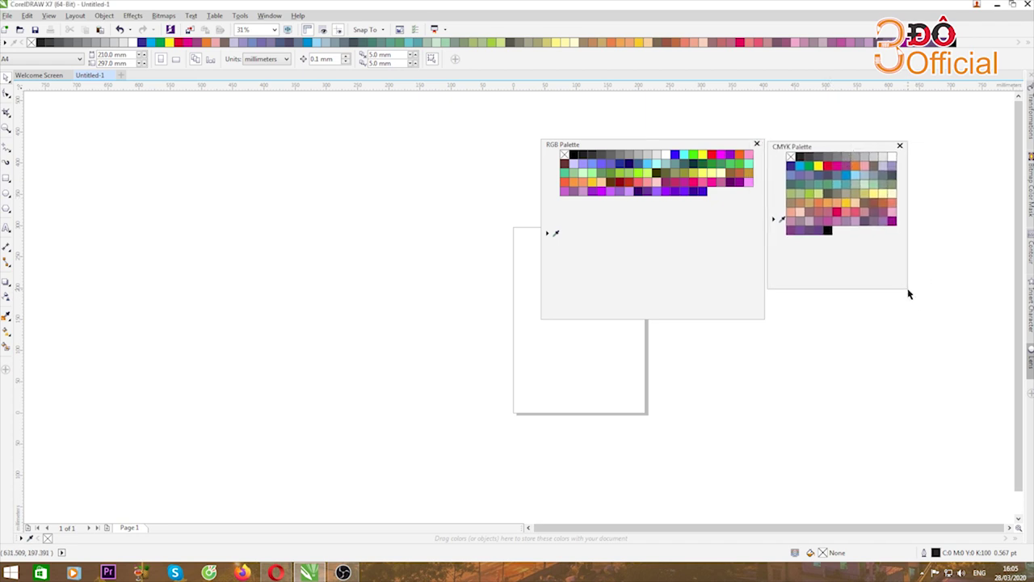
drag(904, 289, 933, 319)
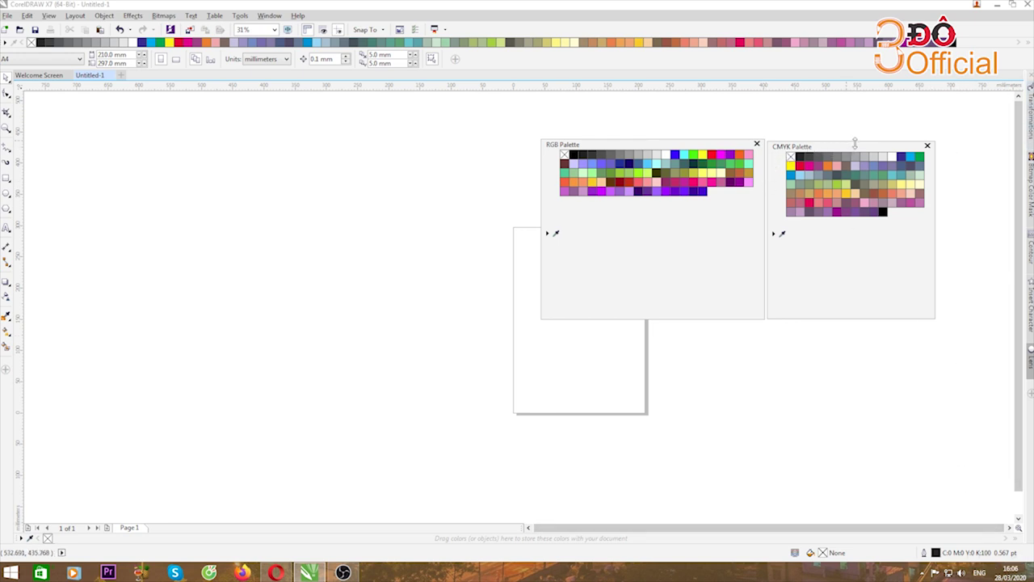
Dock the CMYK Palette back as a vertical strip and the RGB Palette as a horizontal row above the status bar.
drag(920, 153, 889, 131)
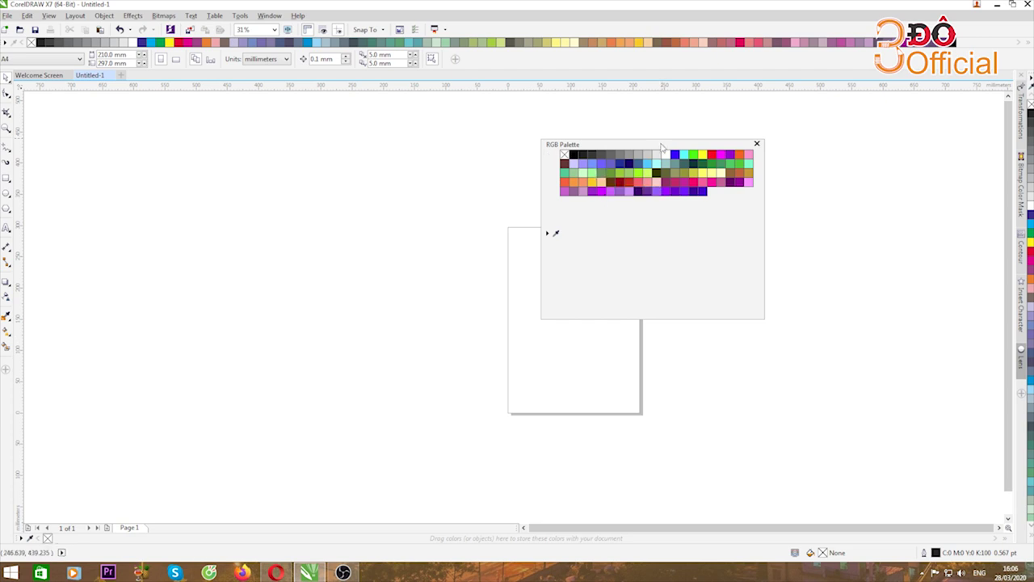
drag(661, 147, 212, 542)
double_click(226, 539)
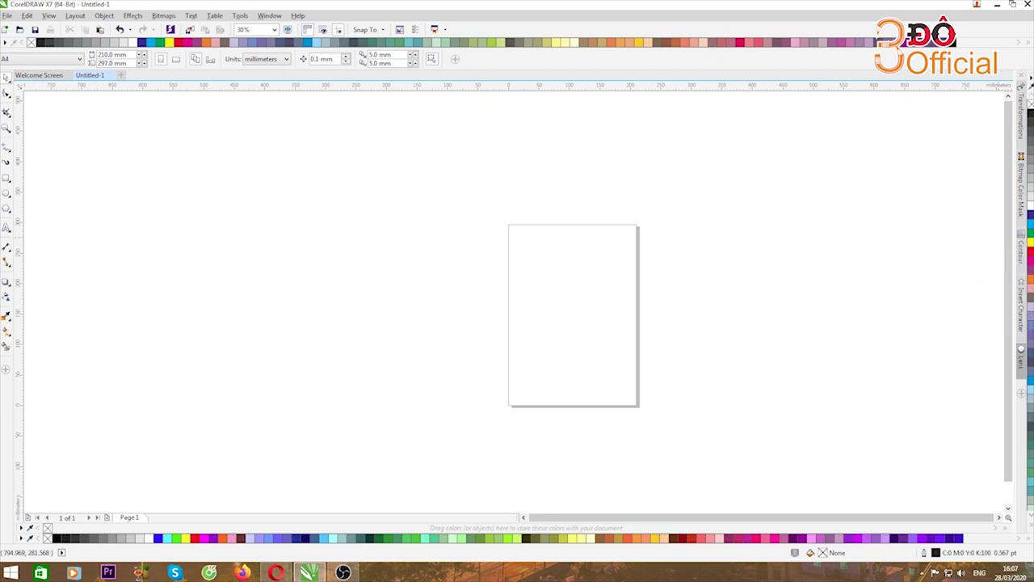
Look through further swatches of the docked CMYK Palette.
click(1030, 514)
click(1030, 514)
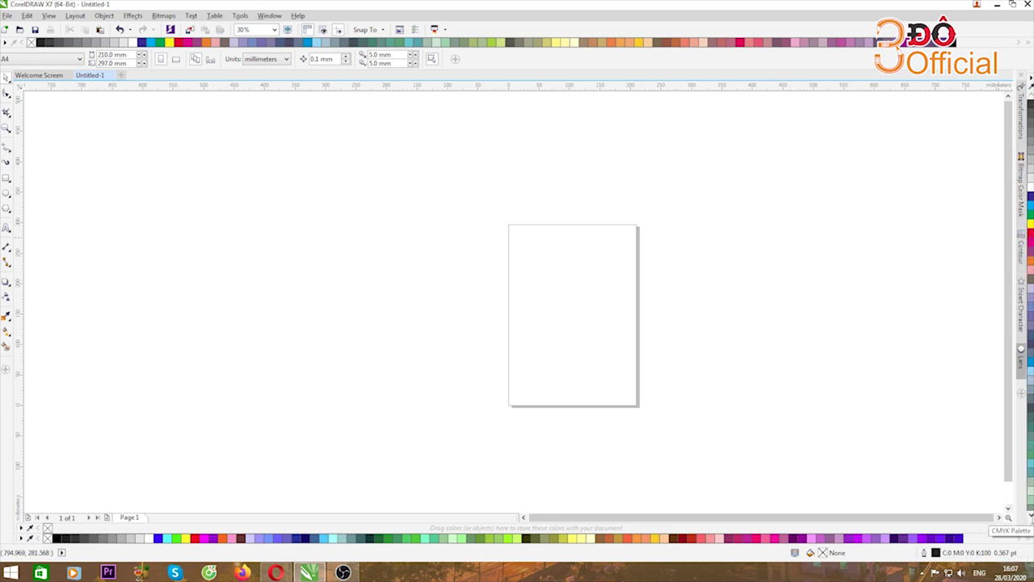
click(1030, 514)
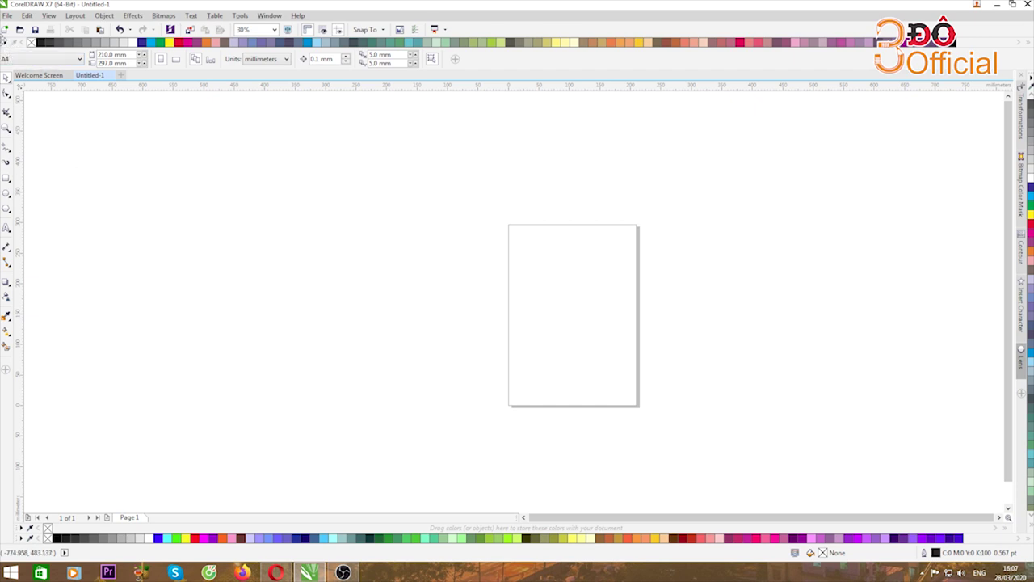
Undock and close the Default Palette, and remove the RGB Palette, leaving only the CMYK Palette for picking colours.
drag(4, 41, 317, 267)
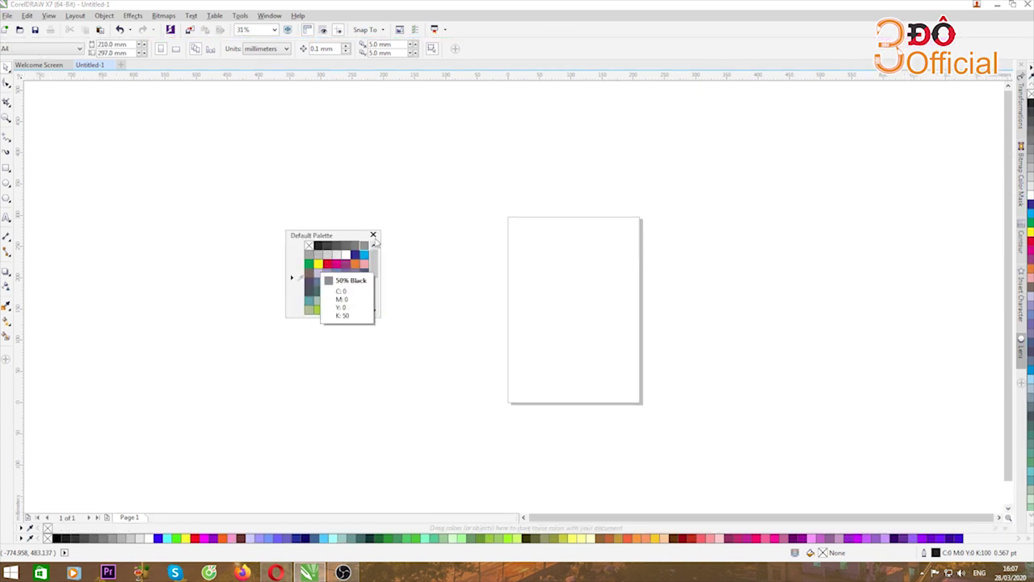
click(372, 234)
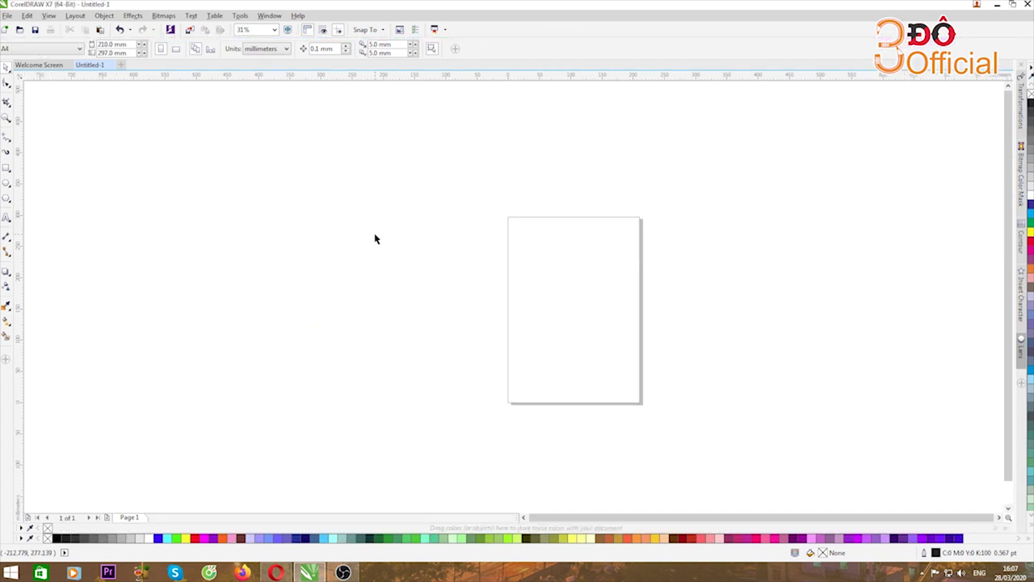
click(22, 539)
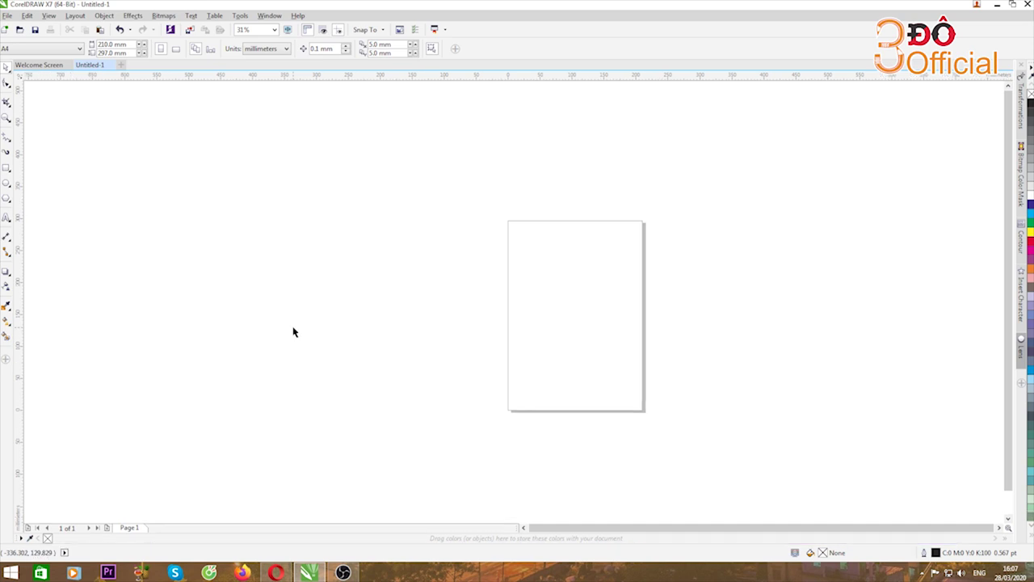
Draw a rectangle beside the page and enlarge it proportionally to about 377 × 256 mm.
click(6, 167)
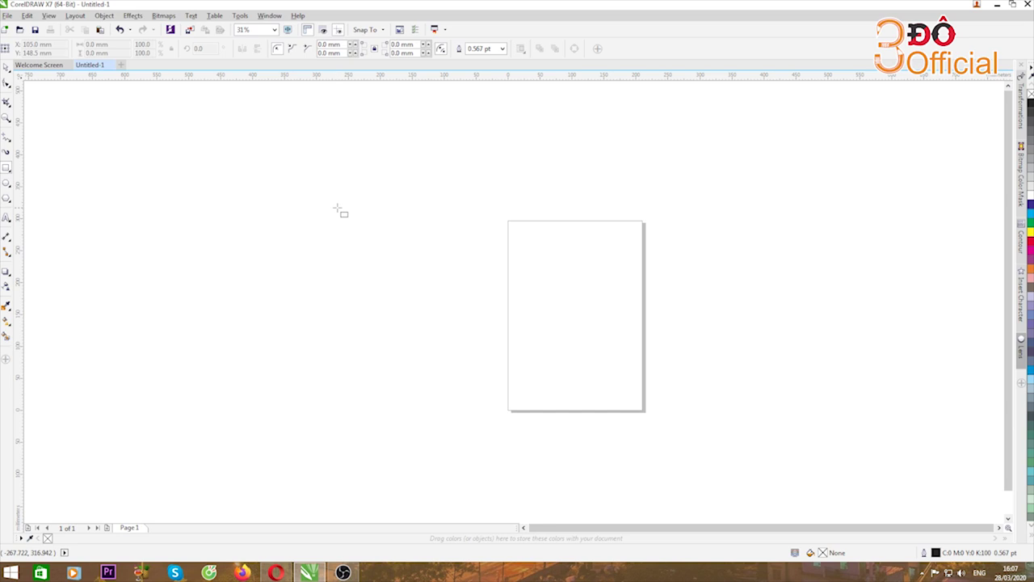
mouse_move(260, 171)
mouse_down()
mouse_move(422, 272)
mouse_move(437, 292)
mouse_up()
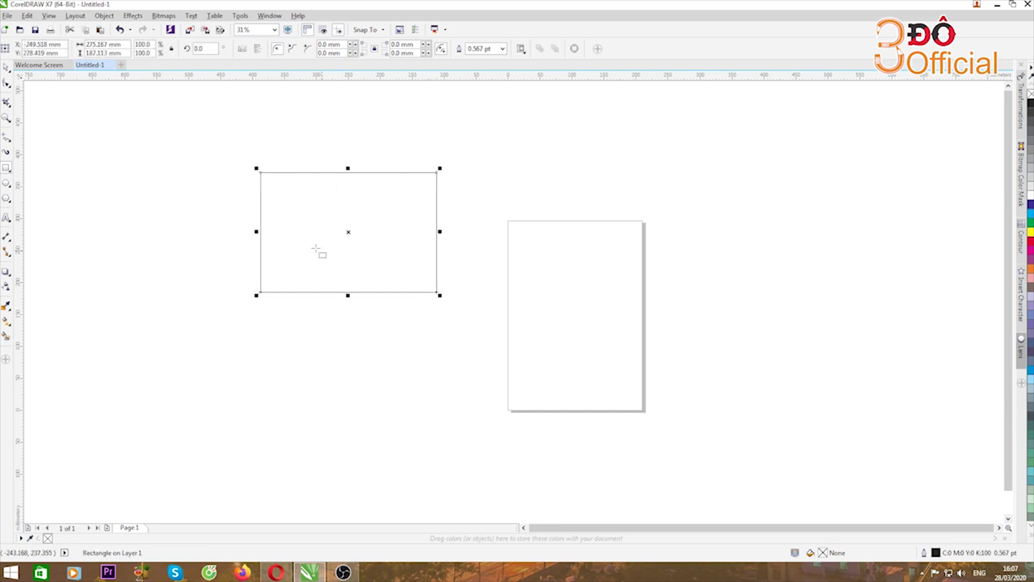
click(6, 68)
drag(440, 295, 490, 345)
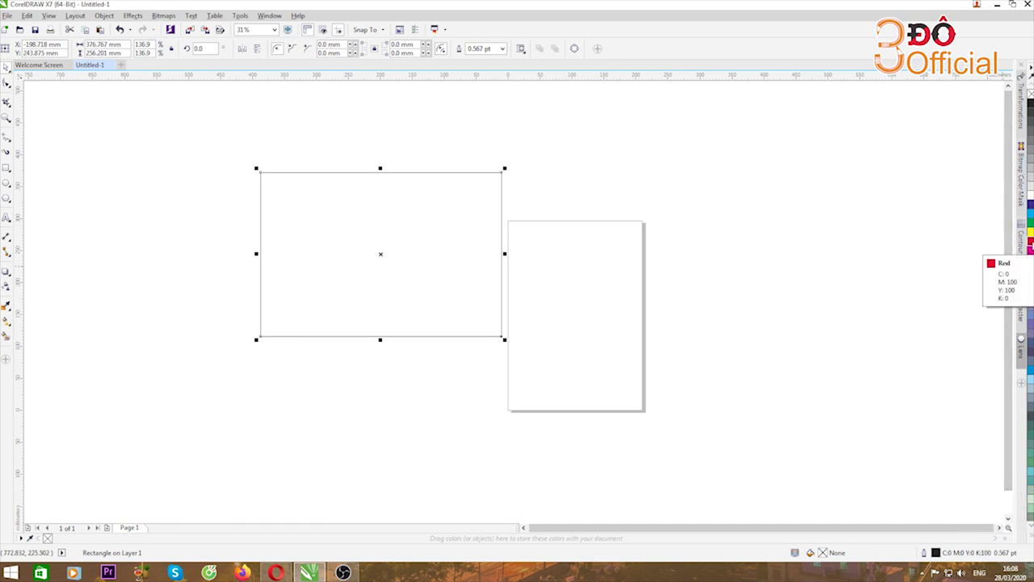
Fill the rectangle with Red and colour its outline Blue from the CMYK Palette.
click(1030, 242)
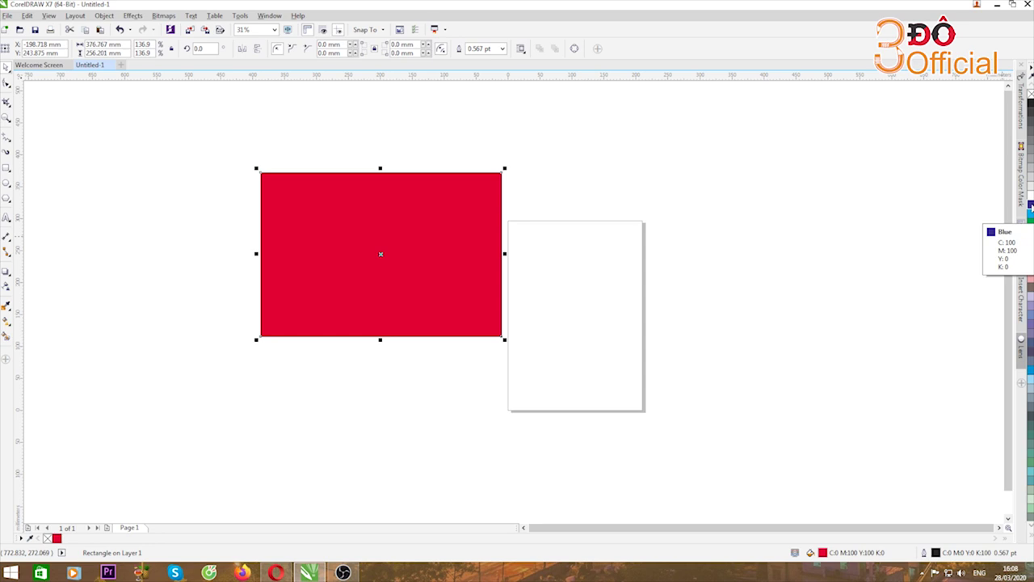
right_click(1030, 207)
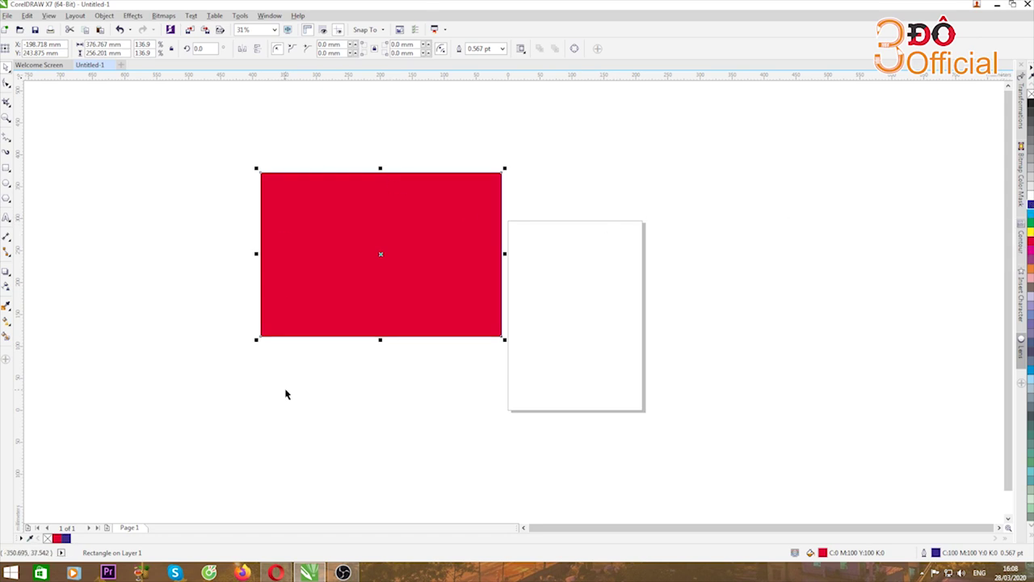
Thicken the rectangle's outline, trying 10 pt and settling on a width of 12 pt.
scroll(462, 174, up, 3)
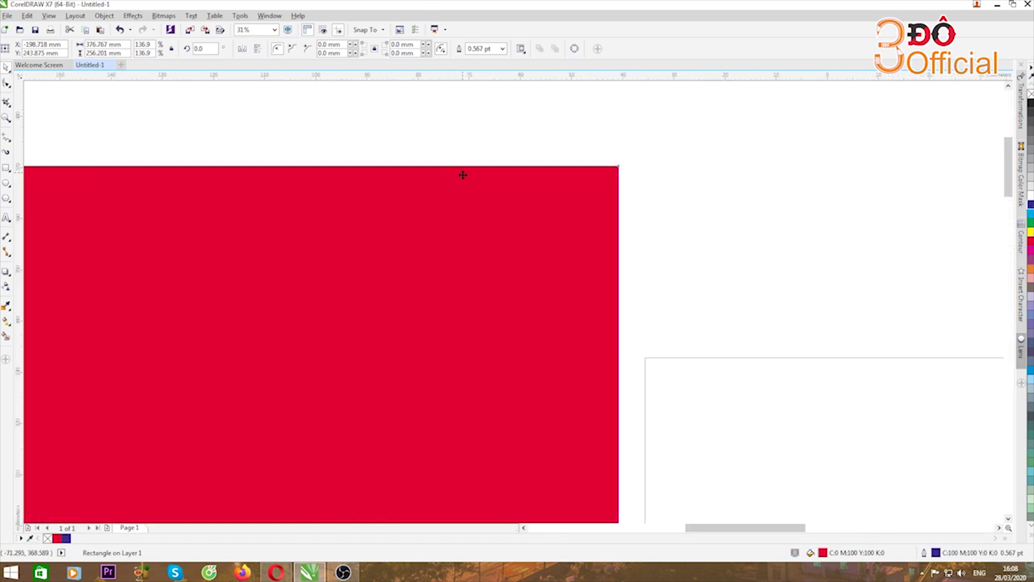
scroll(477, 169, up, 1)
scroll(502, 172, down, 1)
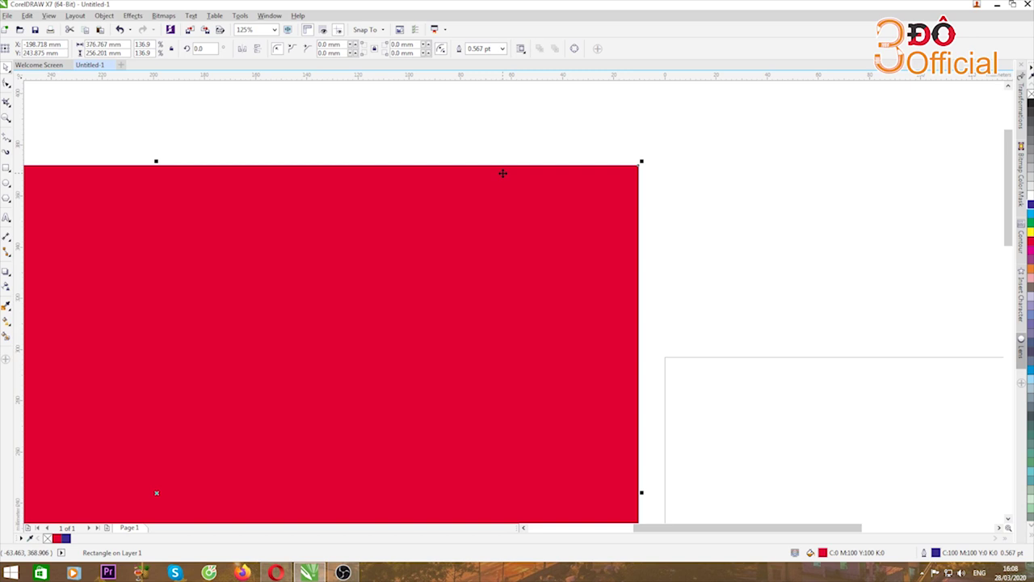
scroll(607, 165, up, 1)
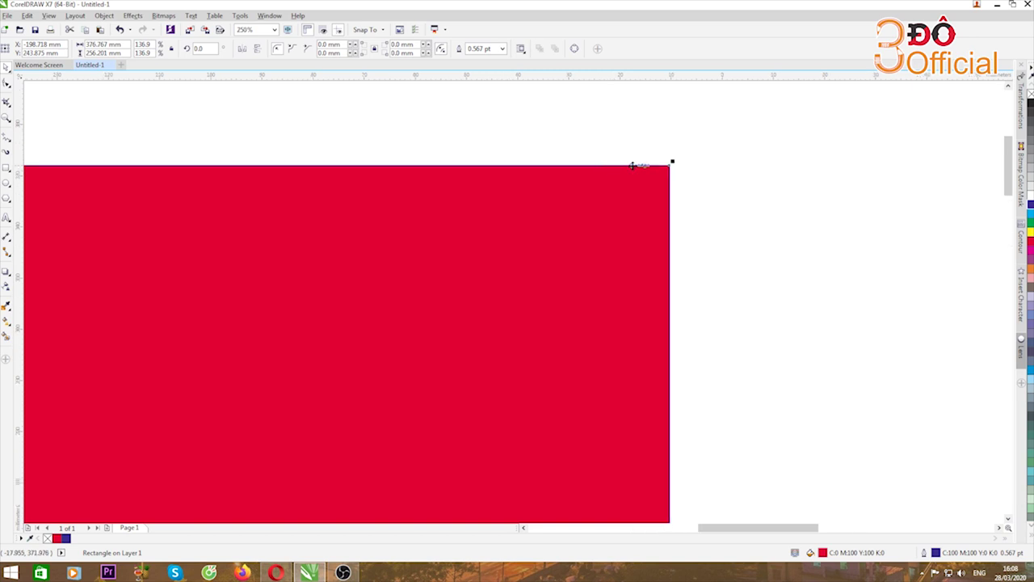
scroll(598, 150, down, 1)
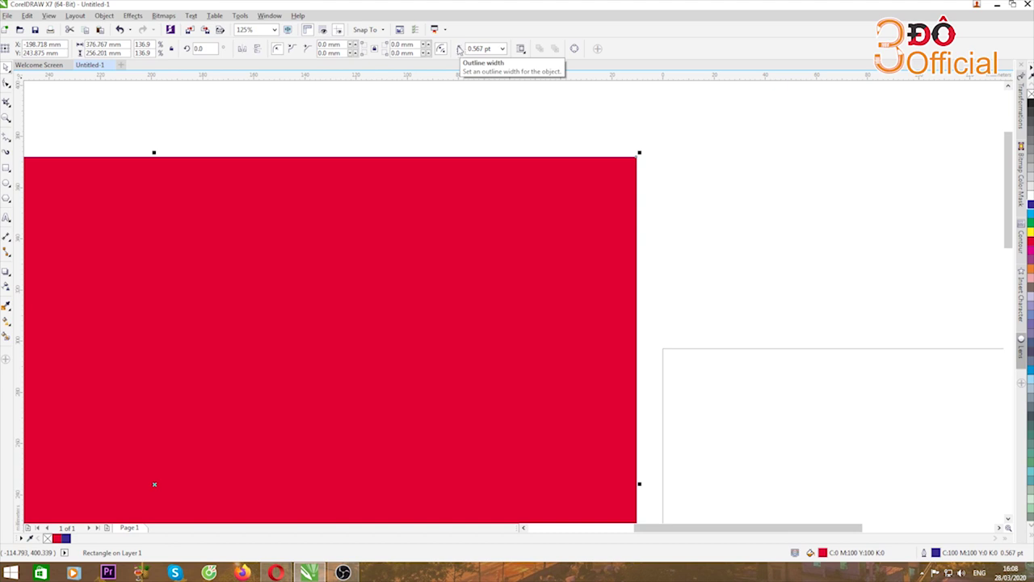
click(501, 50)
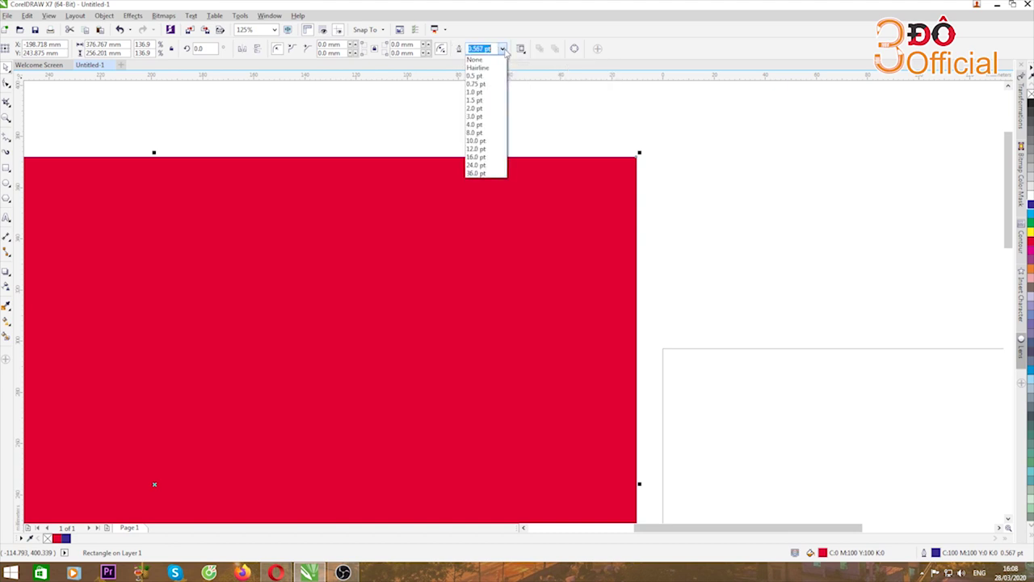
click(473, 142)
click(501, 49)
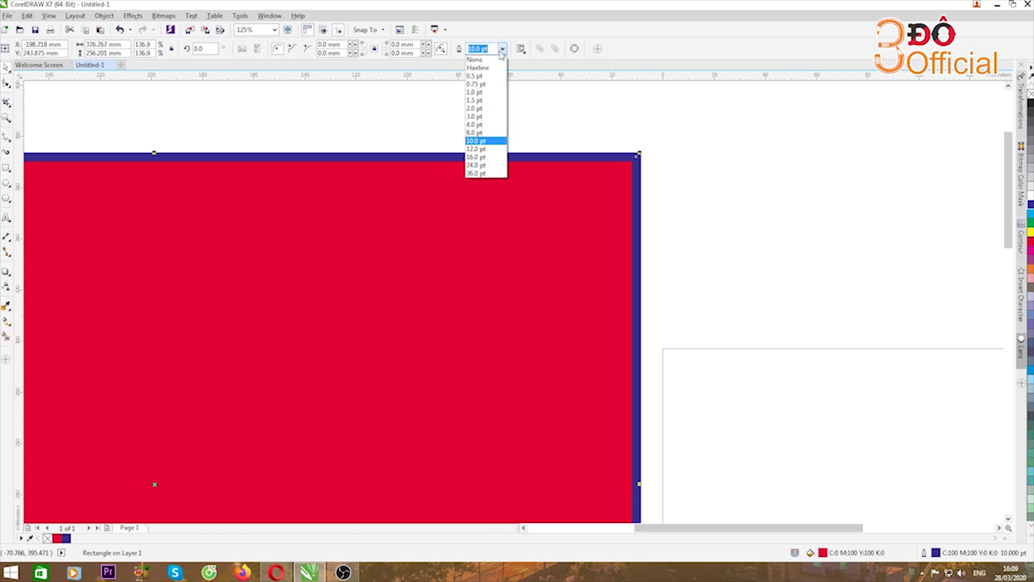
click(471, 150)
Open the rectangle's Outline Pen settings and look through the start and end arrowhead styles and the outline colour choices.
scroll(540, 134, down, 5)
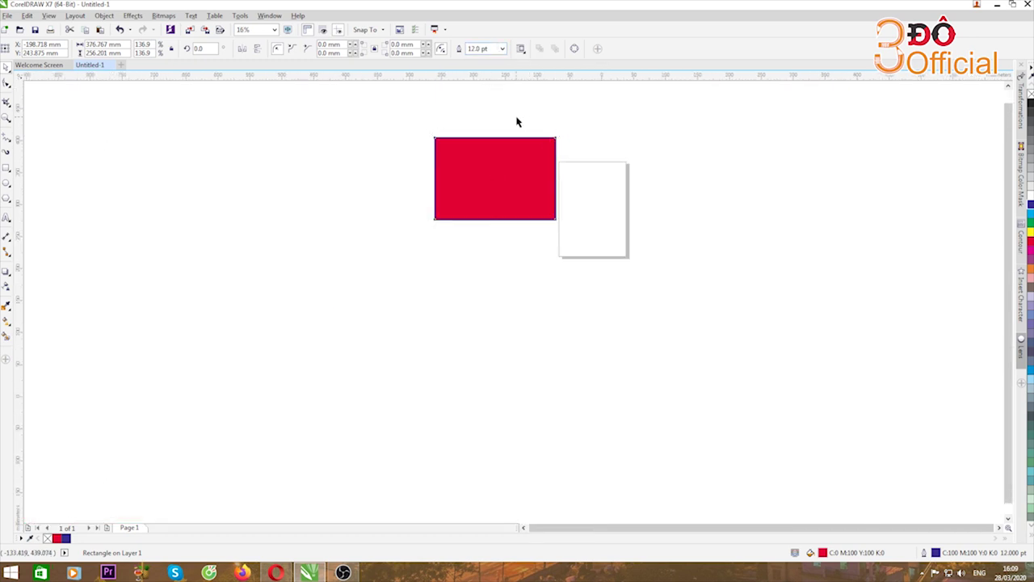
scroll(517, 121, up, 3)
scroll(518, 121, down, 2)
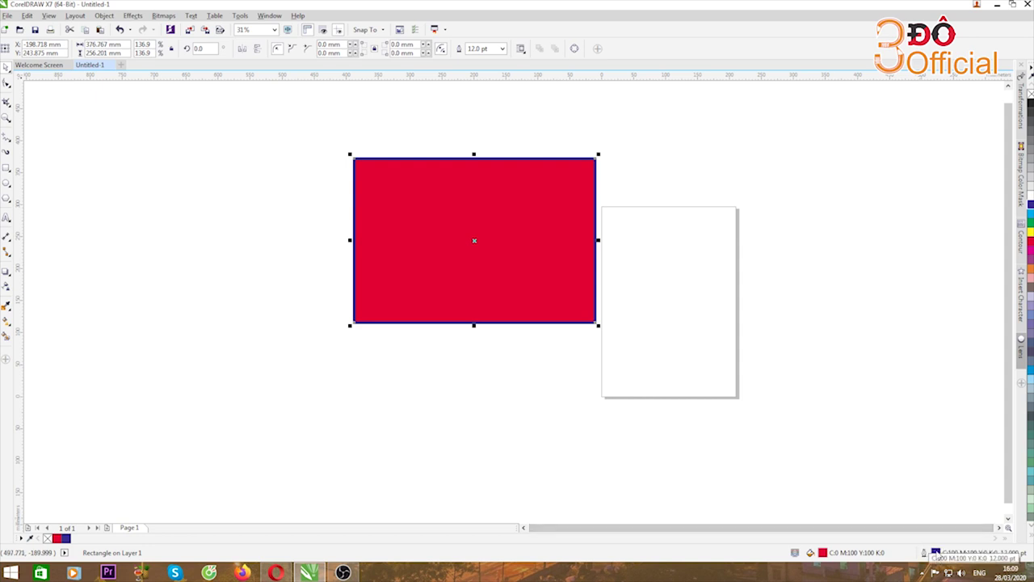
double_click(935, 552)
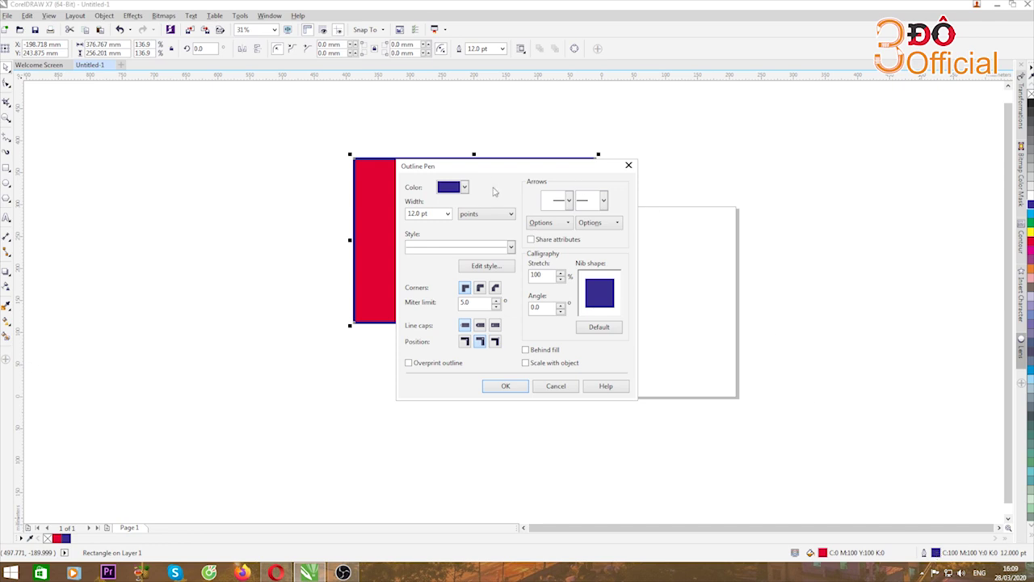
drag(507, 166, 677, 136)
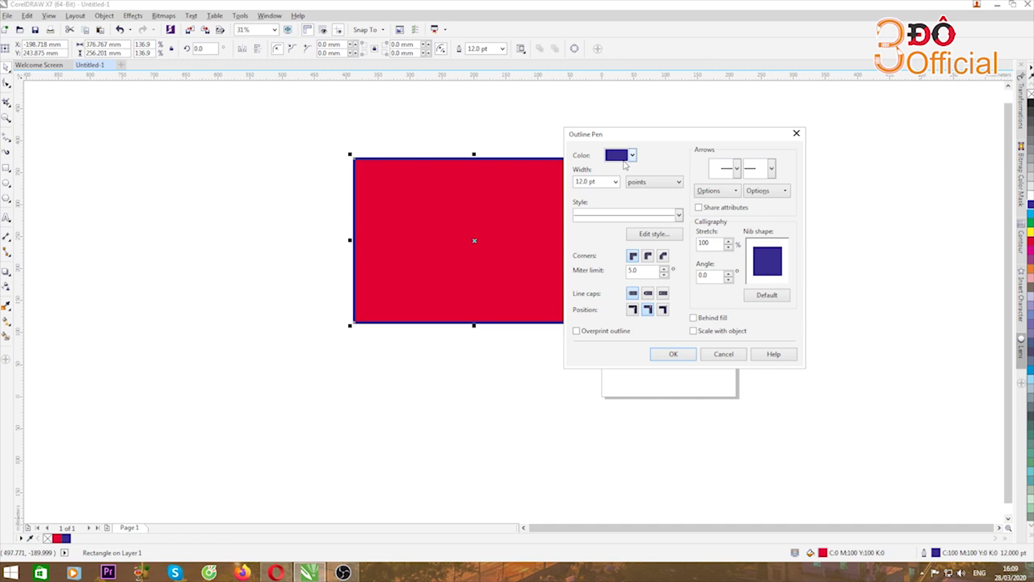
click(736, 169)
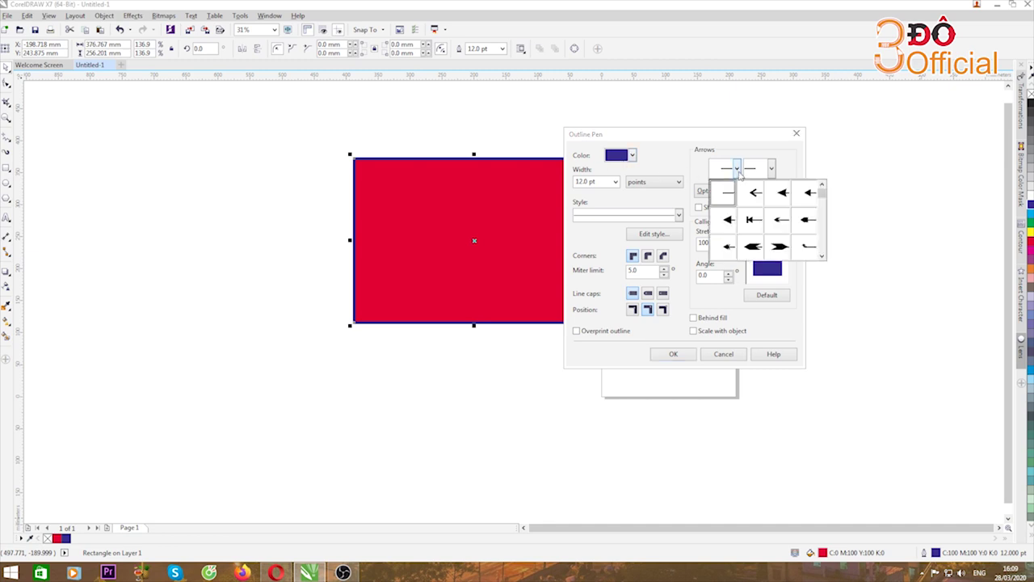
click(772, 170)
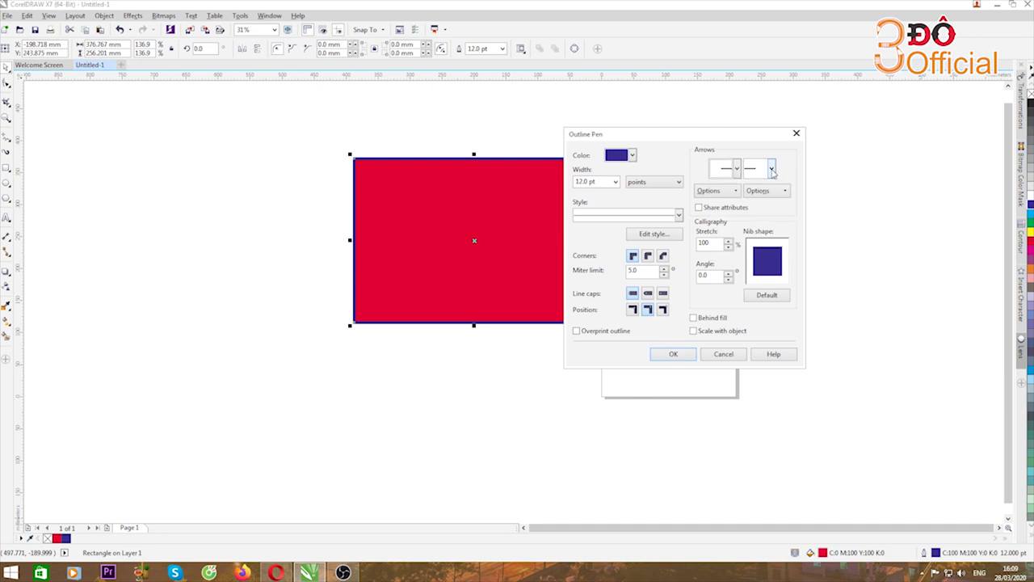
click(772, 169)
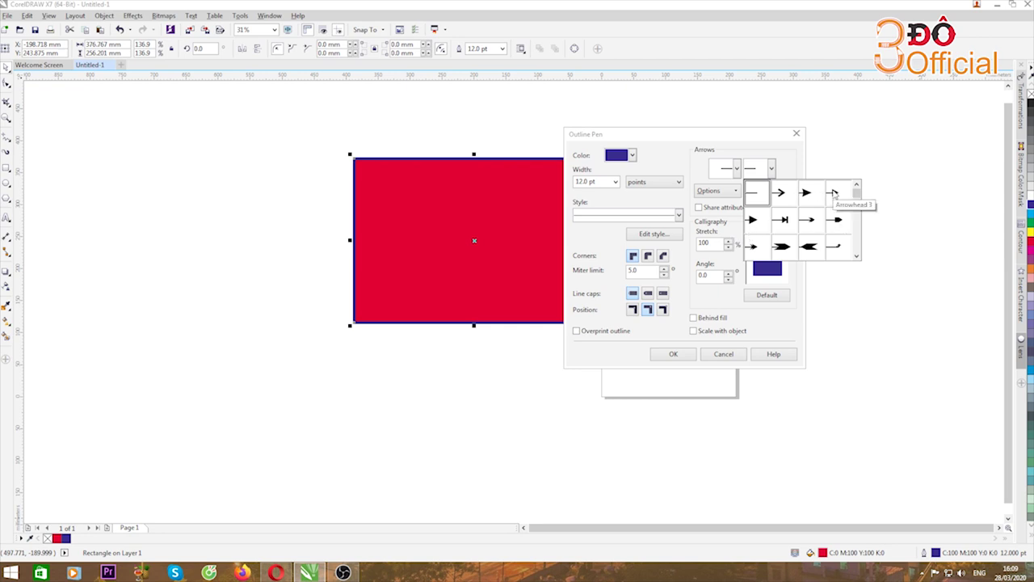
click(854, 161)
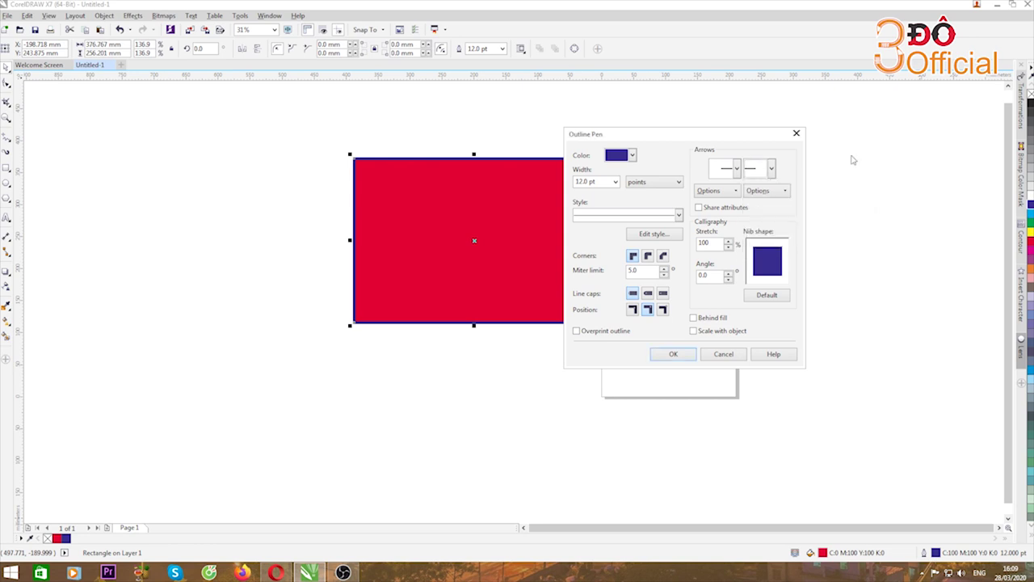
click(633, 156)
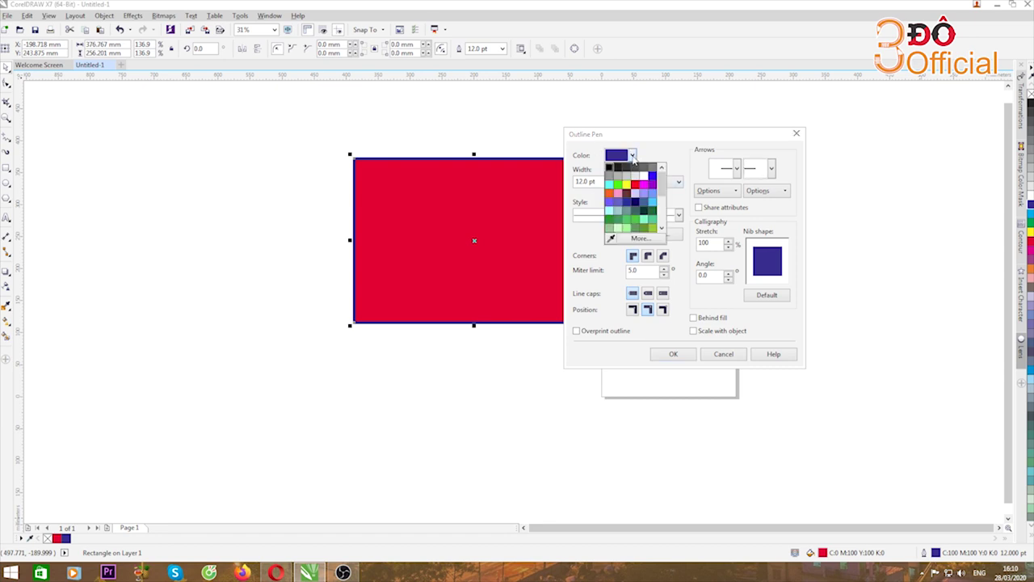
mouse_move(665, 184)
mouse_down()
mouse_move(669, 228)
mouse_move(671, 183)
mouse_up()
click(575, 196)
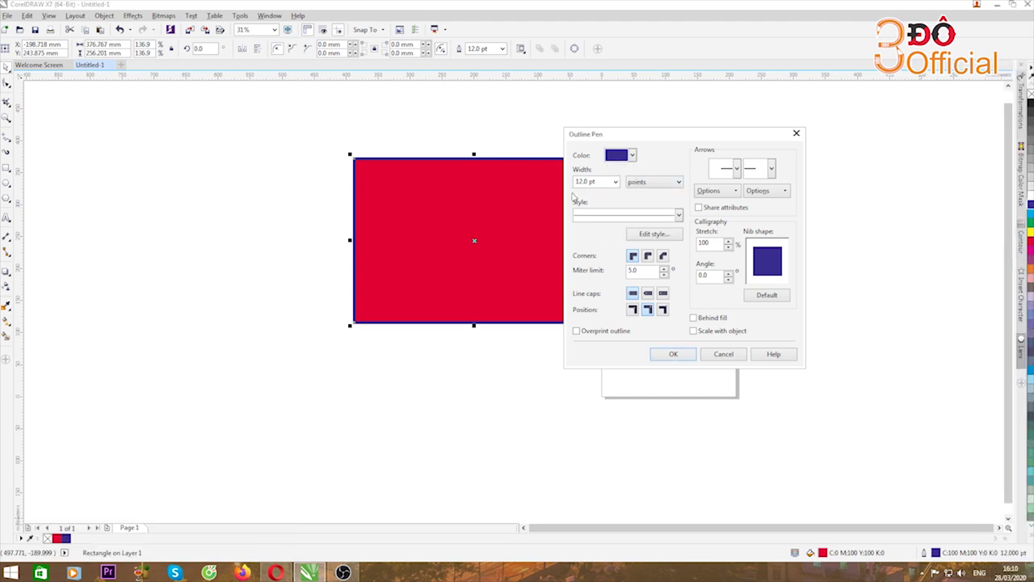
Set the rectangle's outline width to 36 pt in the Outline Pen settings.
click(617, 182)
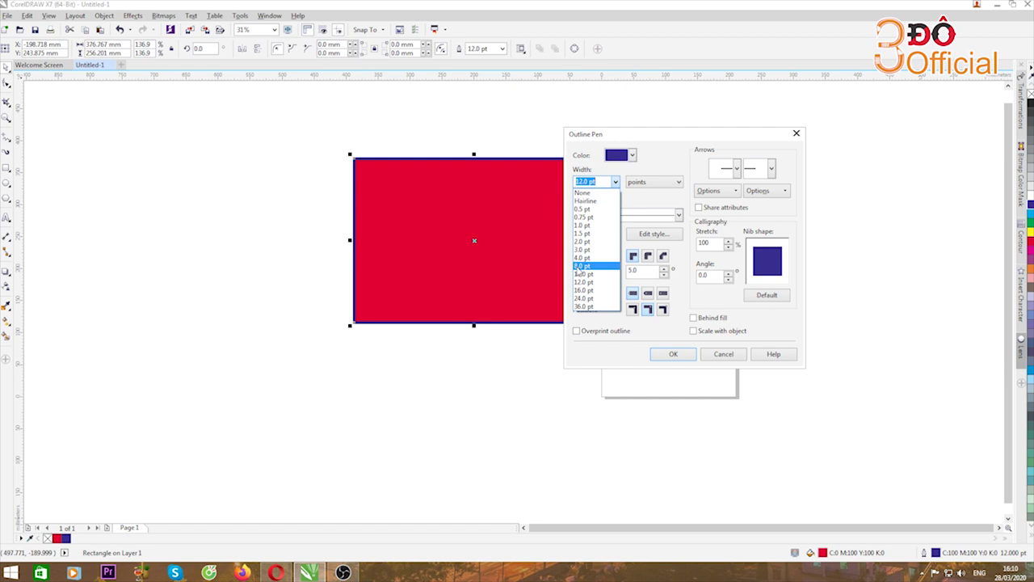
click(582, 306)
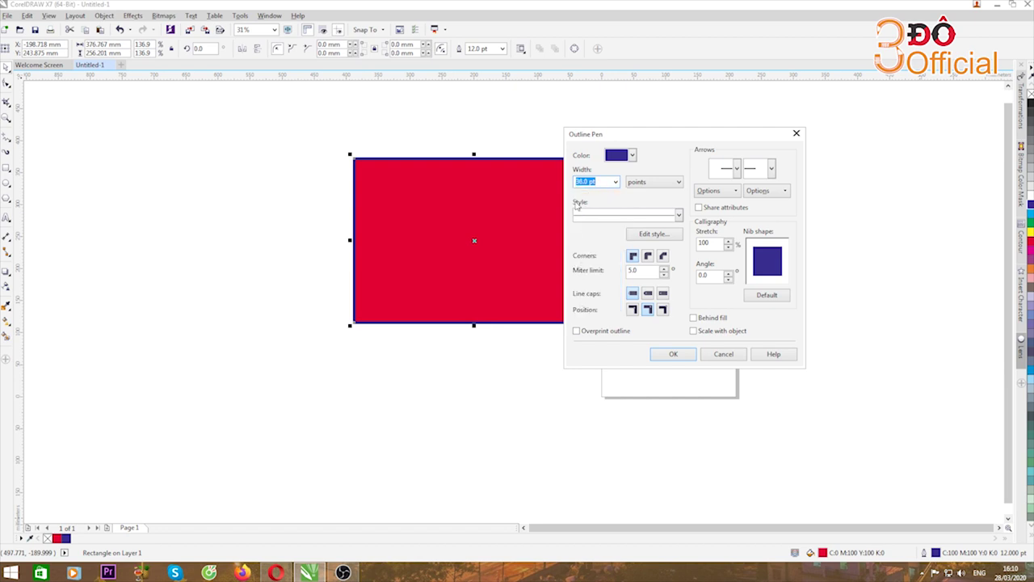
click(615, 181)
click(694, 129)
drag(671, 137, 714, 134)
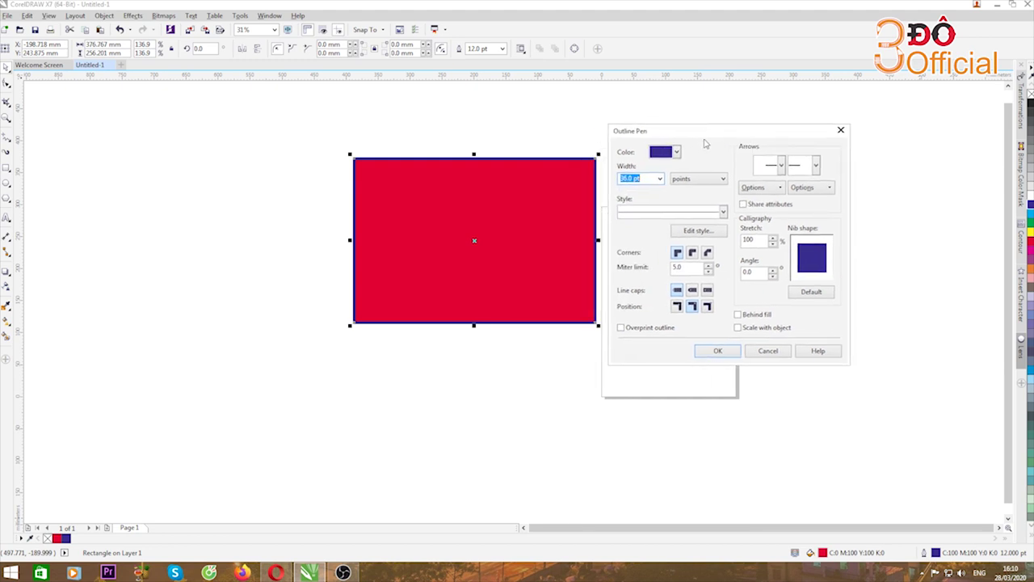
click(659, 179)
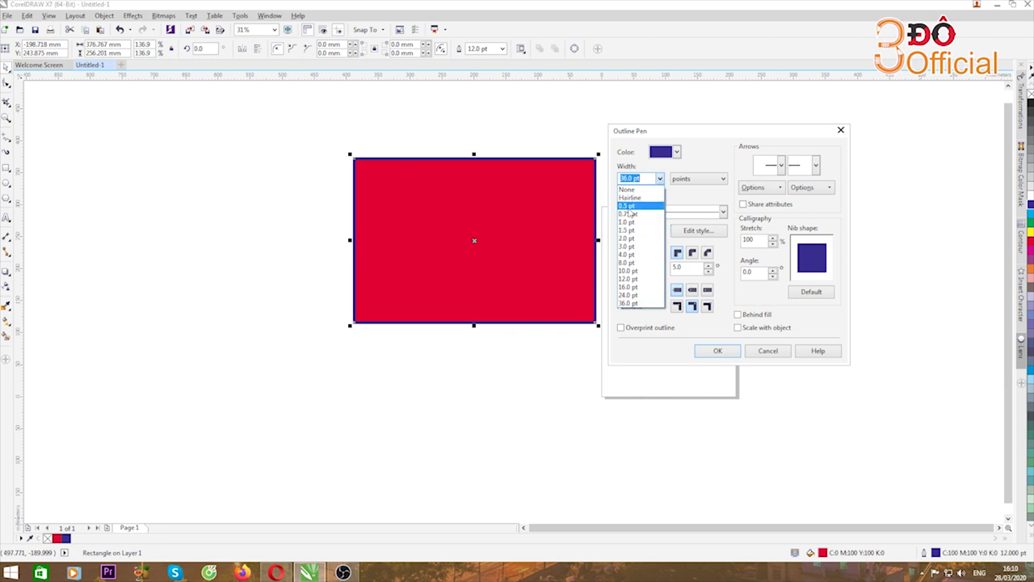
click(771, 306)
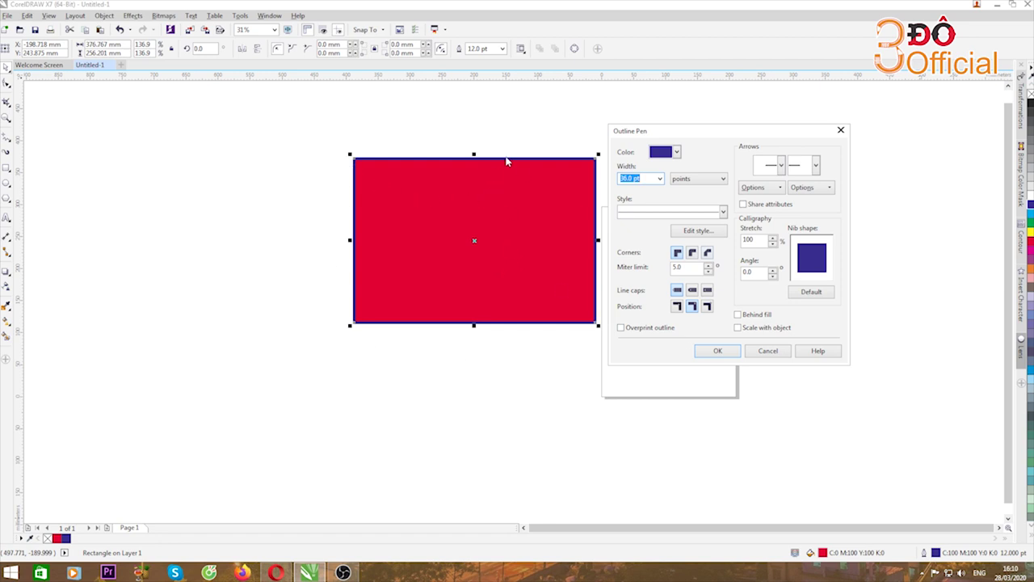
Give the outline round corners and round line caps, place it behind the fill, and apply the Outline Pen settings.
click(693, 255)
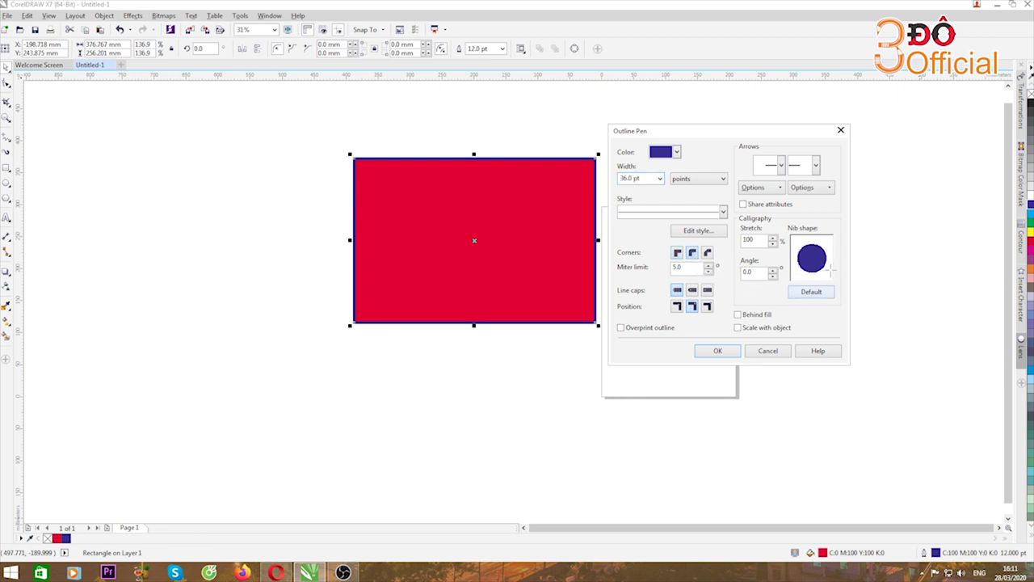
click(806, 290)
click(693, 291)
click(737, 315)
click(718, 353)
scroll(353, 171, up, 2)
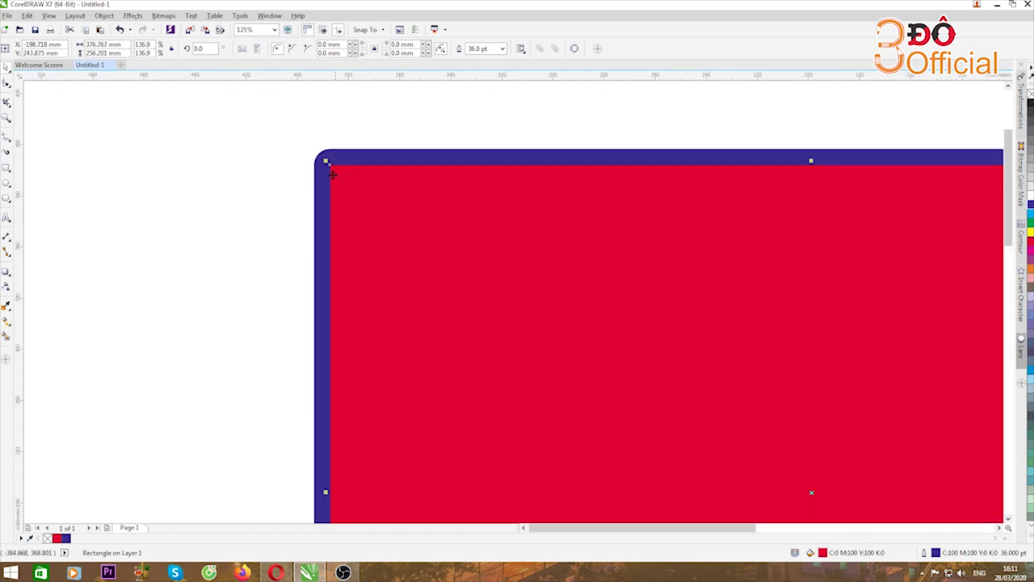
scroll(329, 175, up, 1)
scroll(327, 154, down, 3)
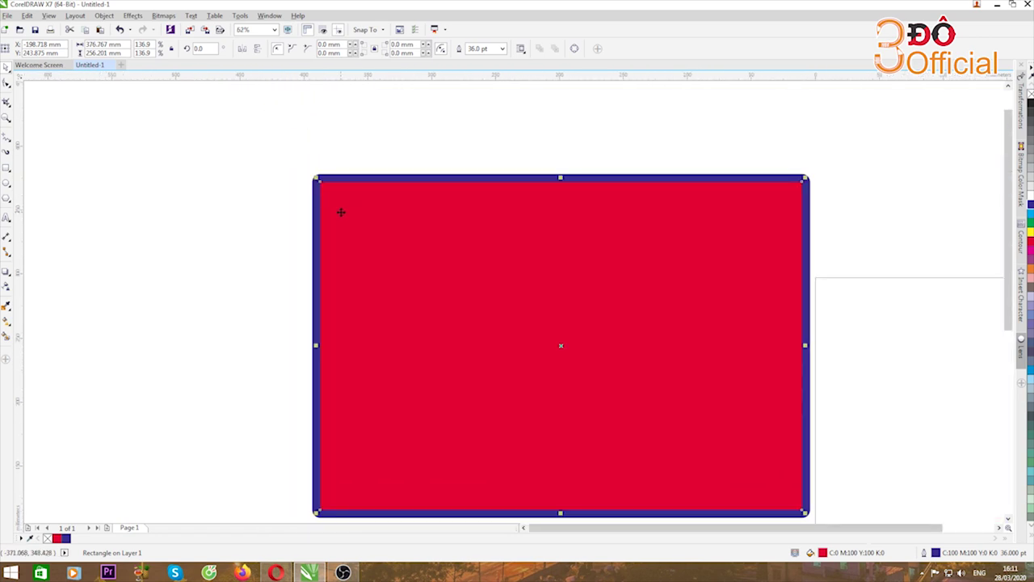
Undo the last Outline Pen change and inspect the rectangle's corners.
key(ctrl+z)
scroll(323, 178, up, 3)
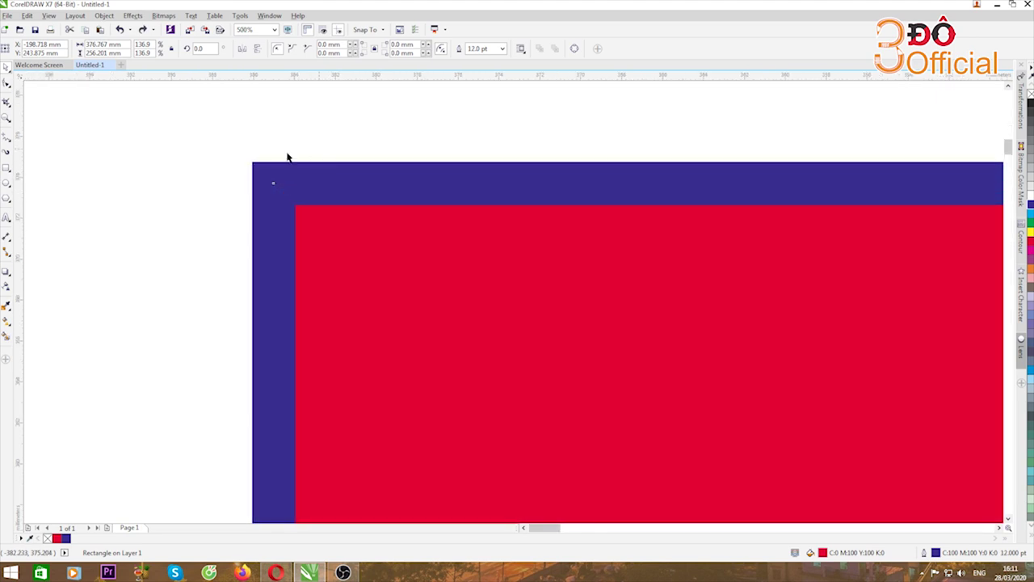
scroll(226, 213, down, 4)
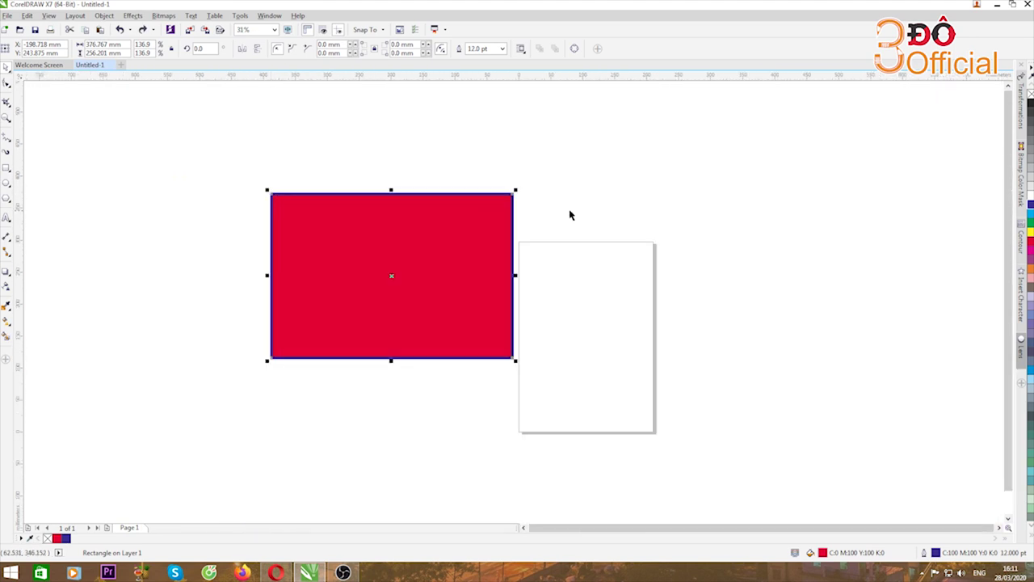
scroll(501, 199, up, 2)
scroll(501, 198, down, 1)
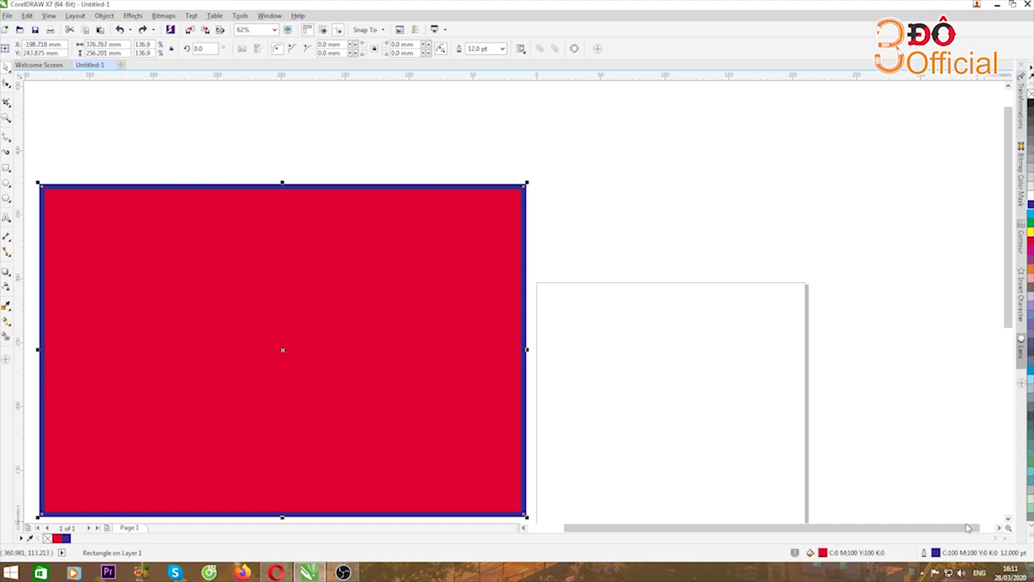
Reopen the rectangle's Outline Pen settings and apply round corners and round line caps to its outline.
double_click(935, 553)
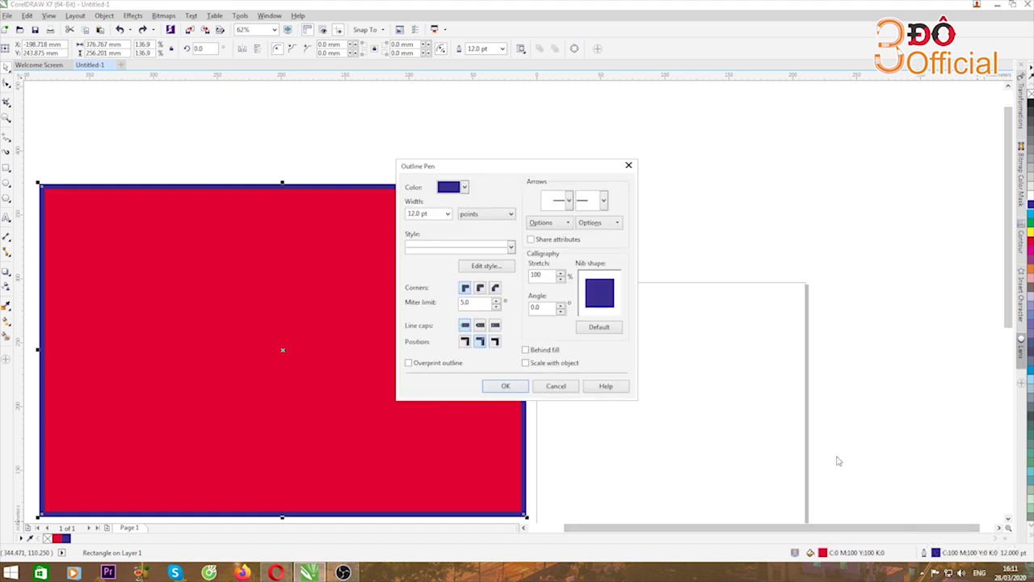
click(480, 287)
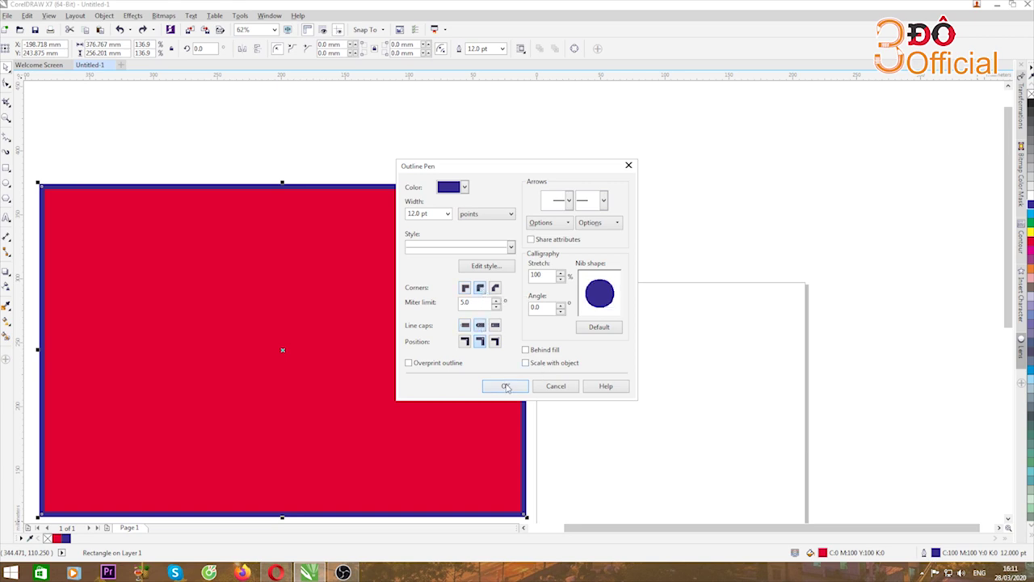
click(506, 386)
scroll(524, 189, up, 5)
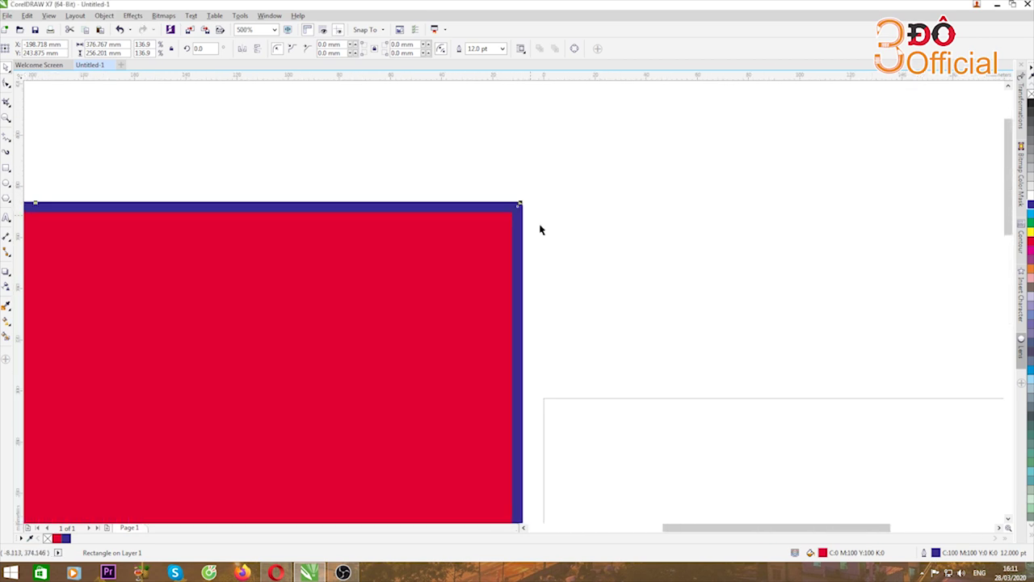
Change the outline's corners to beveled, place it behind the fill, and make it scale with the object.
double_click(936, 552)
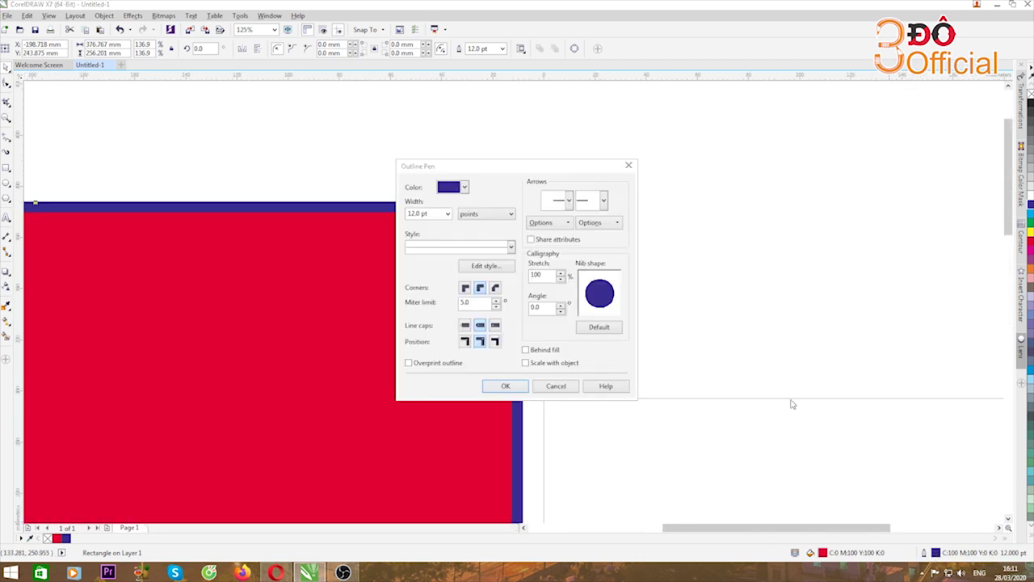
click(495, 288)
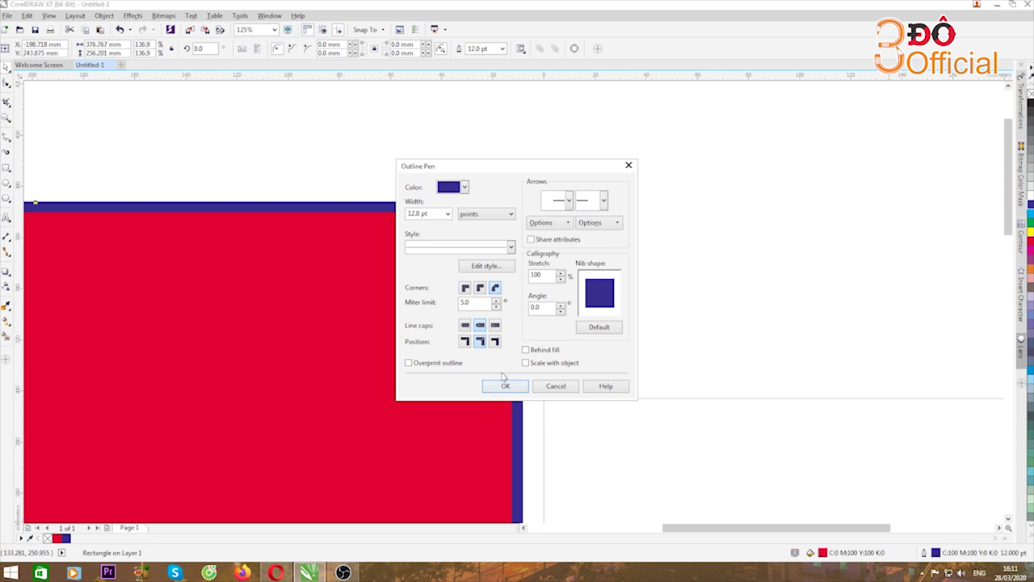
click(526, 349)
click(525, 363)
click(509, 391)
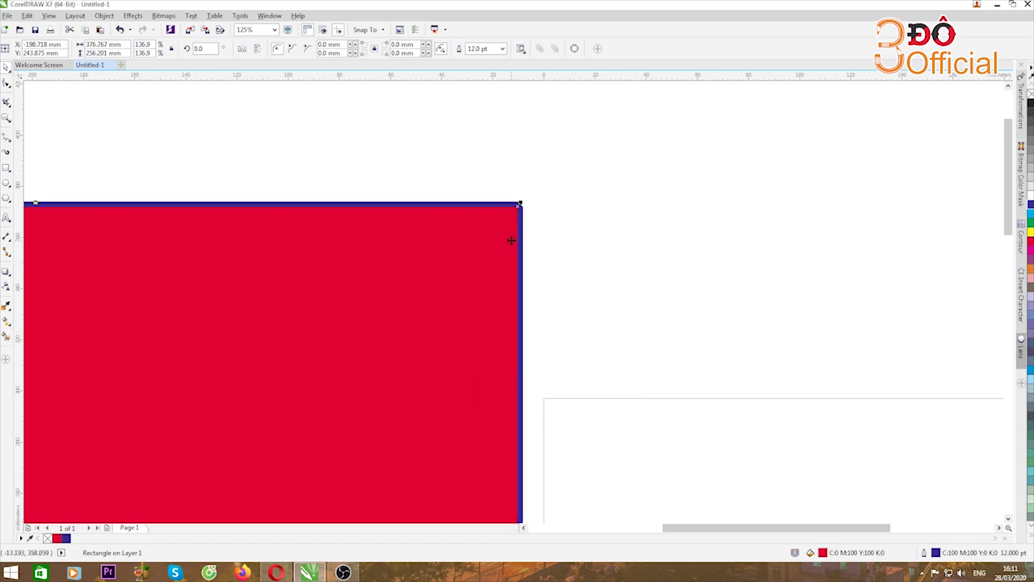
scroll(511, 238, up, 3)
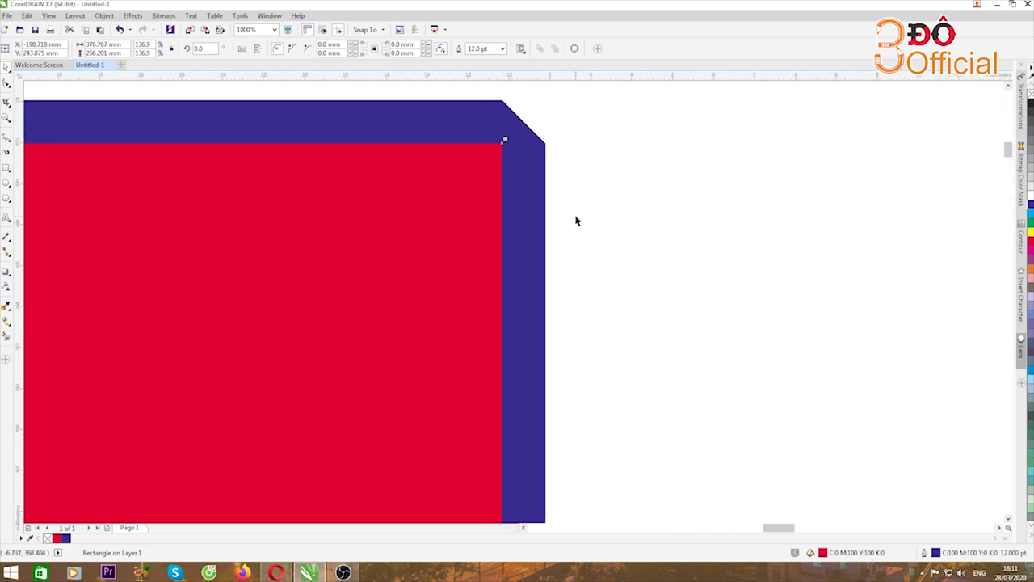
scroll(561, 217, down, 3)
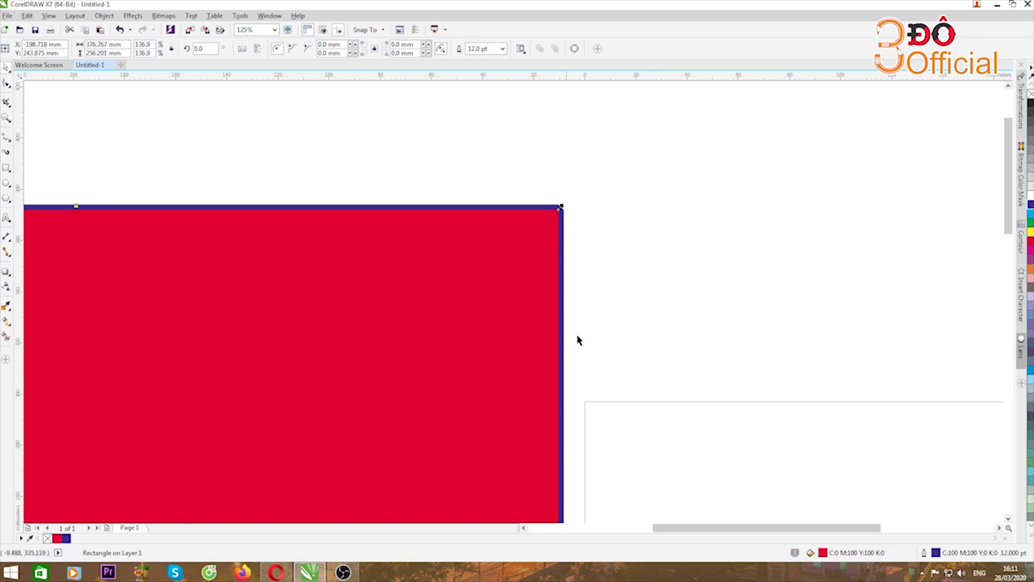
Set the outline's miter limit to 9.0 with square line caps and position it outside the rectangle's edge.
double_click(935, 552)
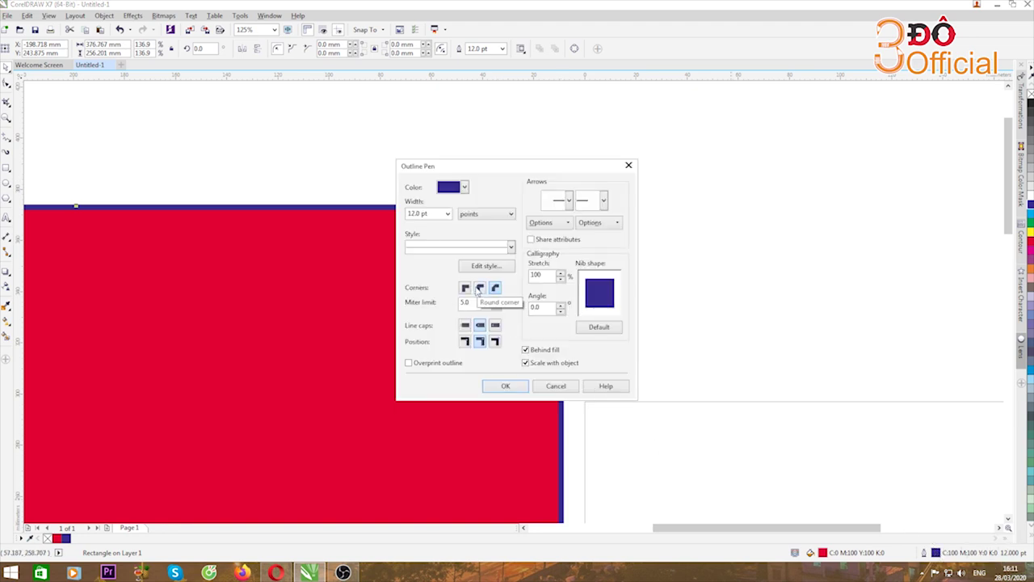
click(466, 288)
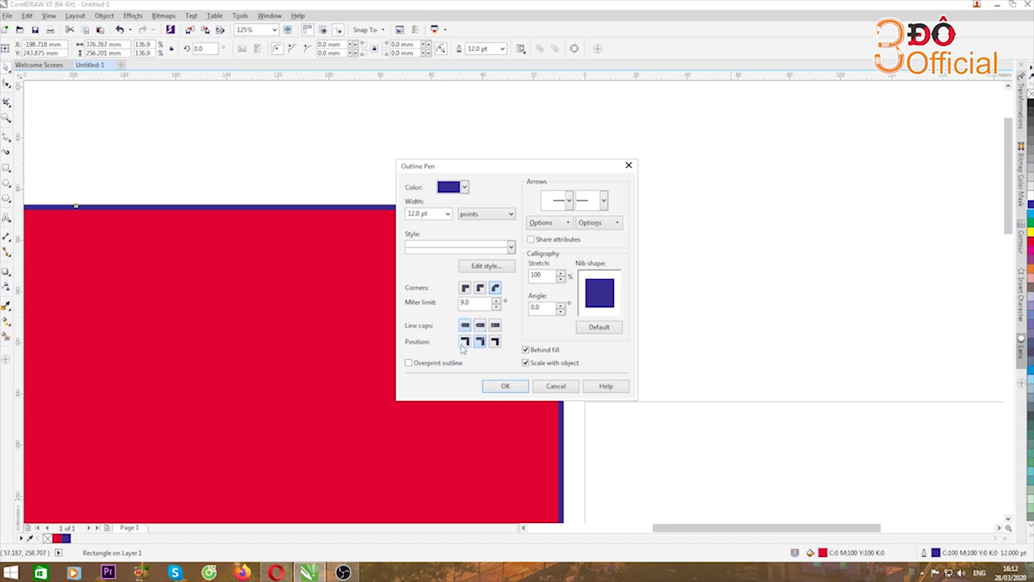
click(503, 387)
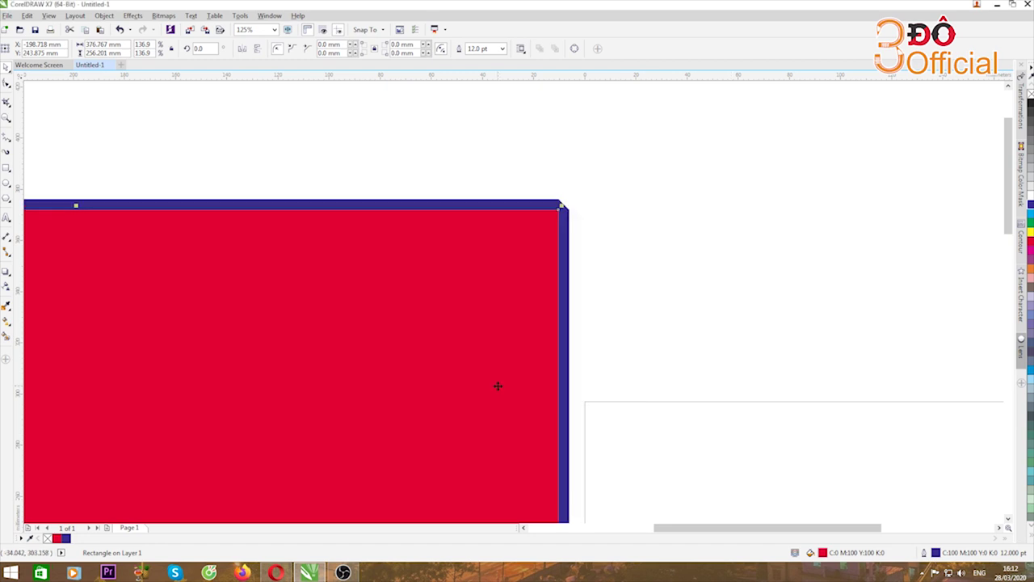
scroll(557, 215, up, 2)
scroll(554, 227, down, 6)
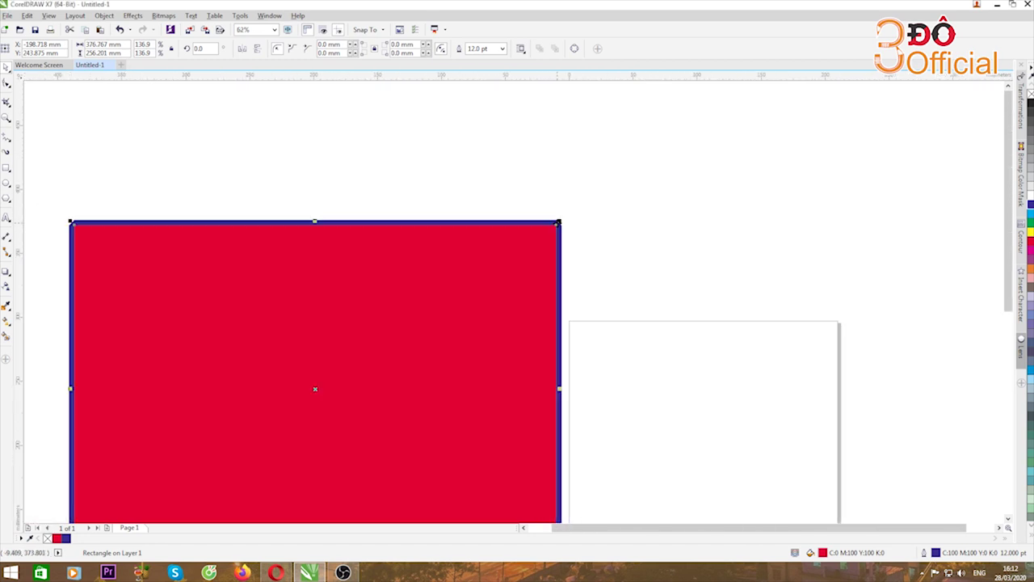
Move the red rectangle farther away from the page and draw a new rectangle about 418 × 293 mm between them.
drag(500, 273, 257, 233)
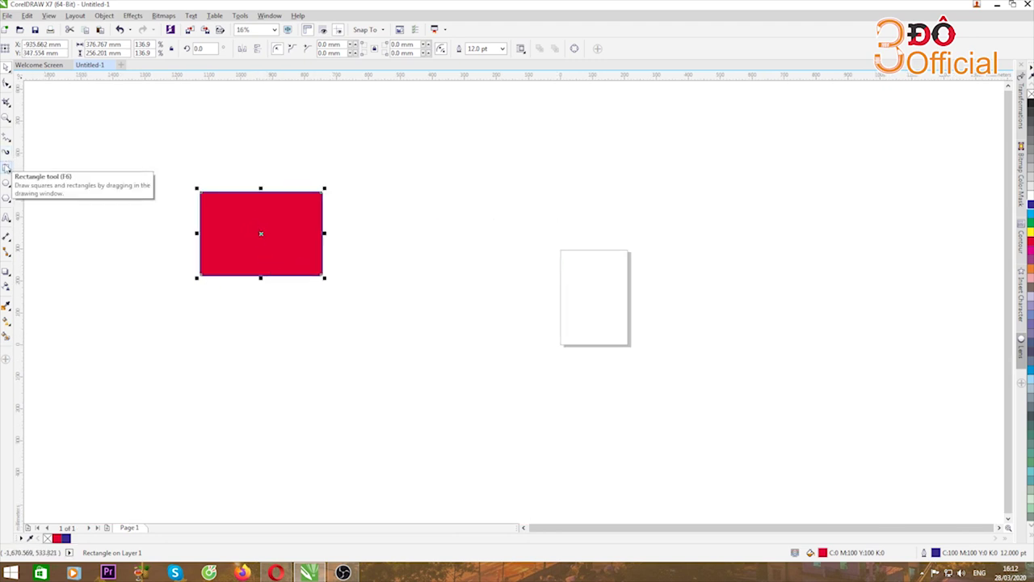
click(7, 168)
drag(361, 139, 496, 233)
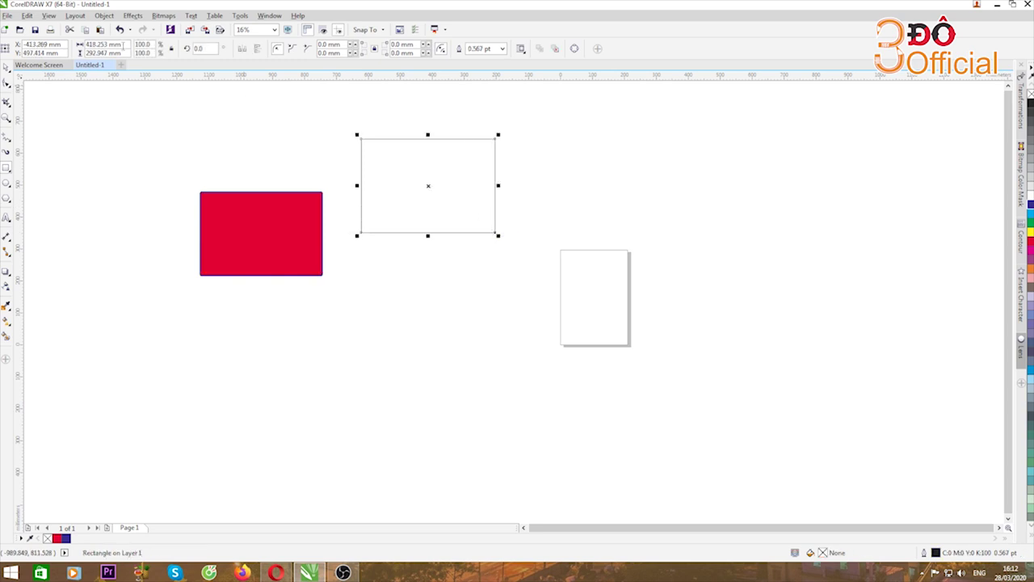
Move the new rectangle up and aside, fill it green, and give it a blue outline 12 pt wide.
click(6, 68)
drag(430, 186, 382, 149)
click(1030, 223)
click(502, 49)
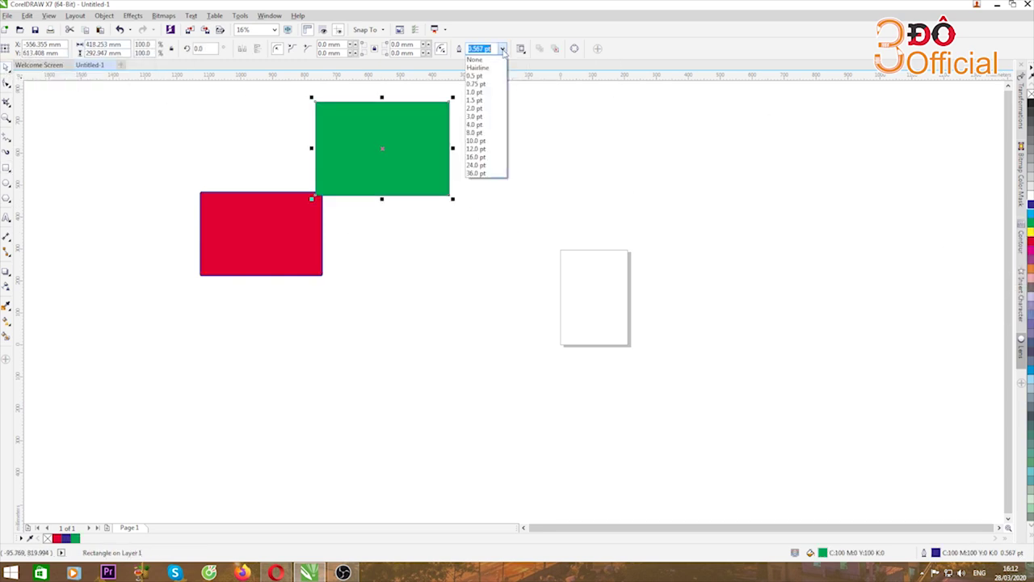
click(479, 156)
Reposition the green and red rectangles so they sit side by side with a small gap.
drag(379, 149, 430, 202)
scroll(396, 187, up, 2)
click(180, 260)
drag(180, 260, 244, 228)
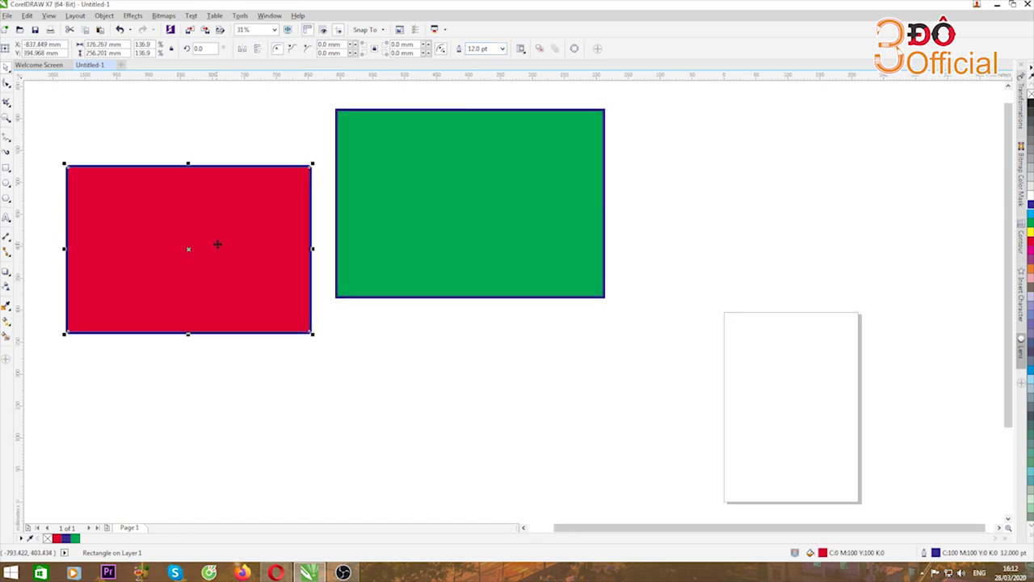
scroll(412, 164, down, 2)
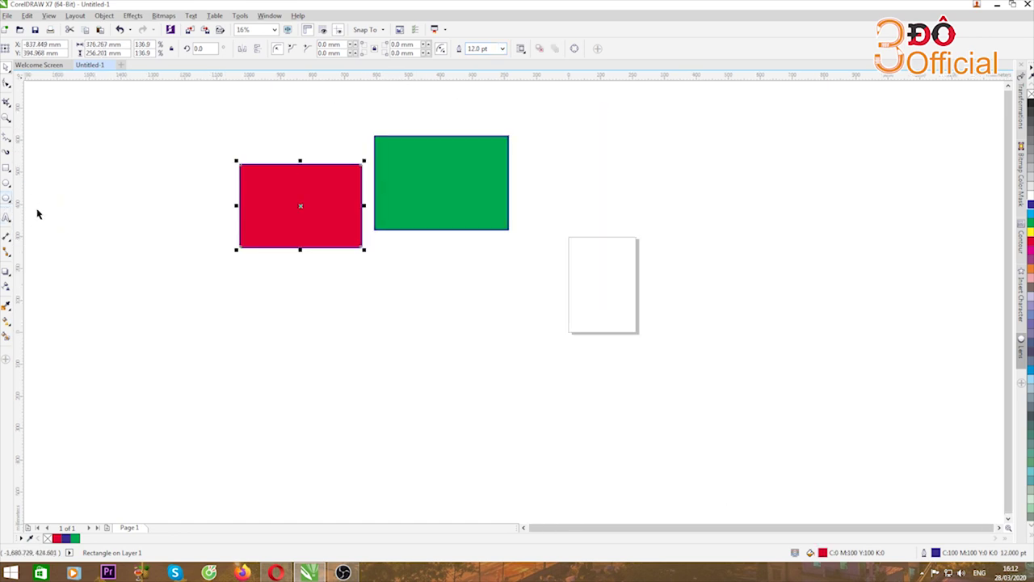
Draw a five-sided polygon about 451 × 429 mm below the green rectangle and move it slightly closer to it.
click(6, 201)
click(44, 197)
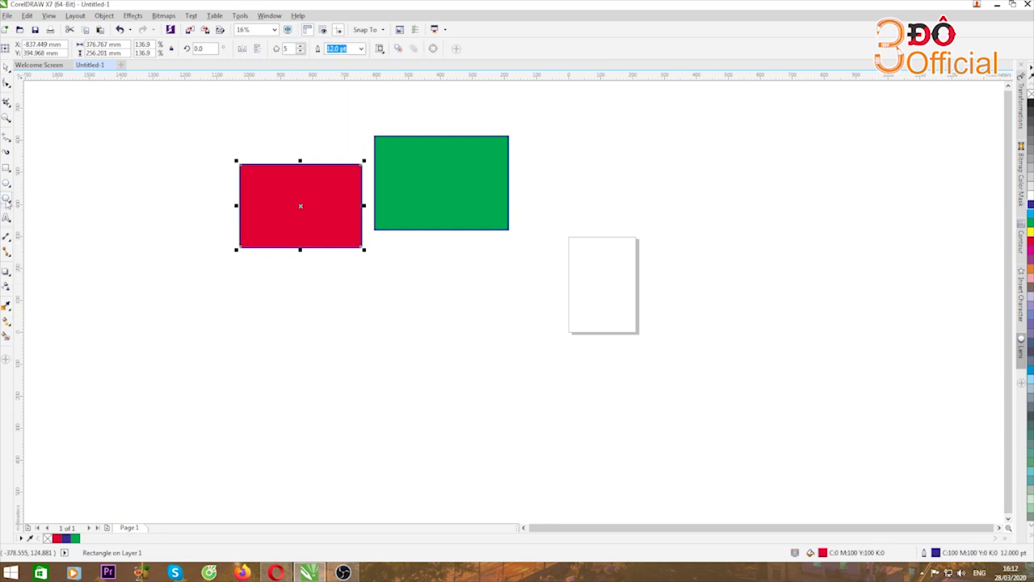
drag(385, 274, 534, 412)
click(8, 83)
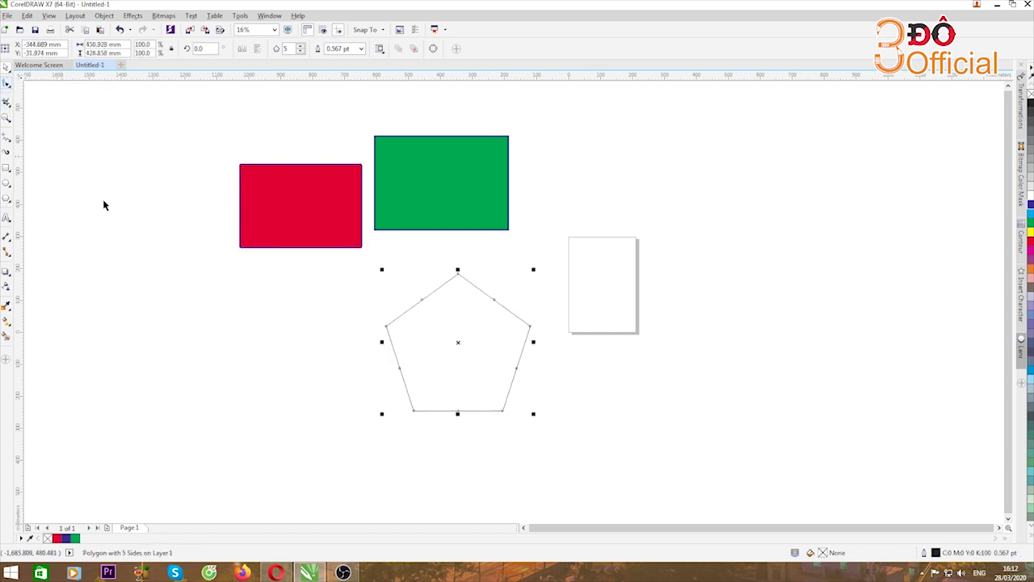
click(103, 206)
click(462, 346)
drag(462, 347, 465, 322)
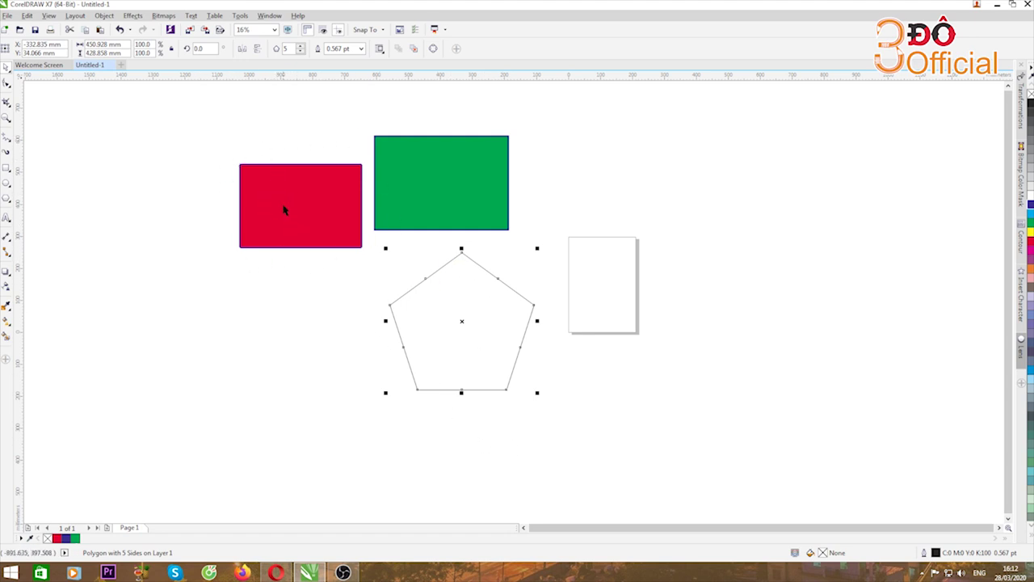
Fill the polygon red and give it a blue outline 12 pt wide.
scroll(338, 169, up, 2)
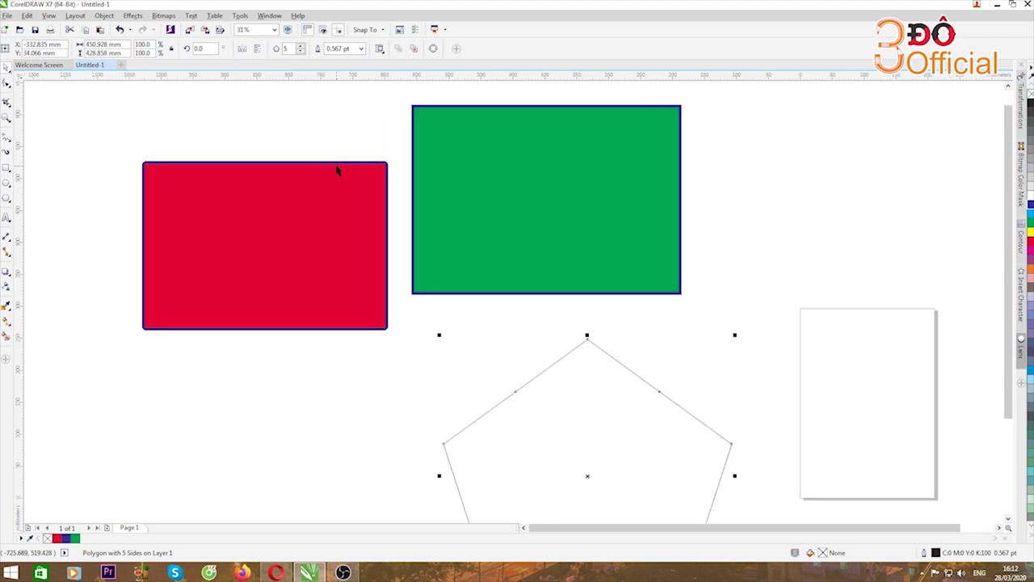
scroll(338, 170, down, 2)
click(483, 312)
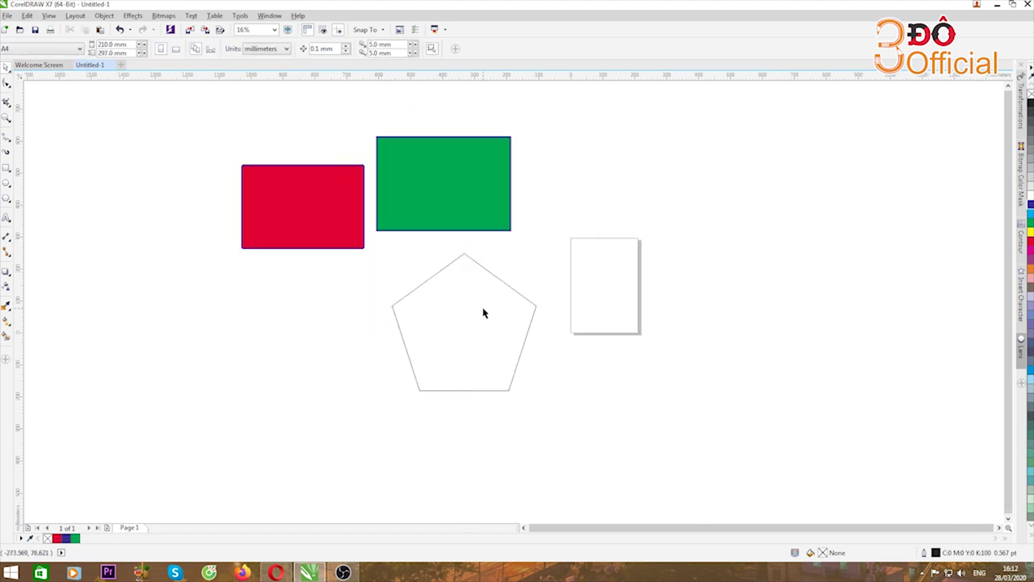
click(480, 307)
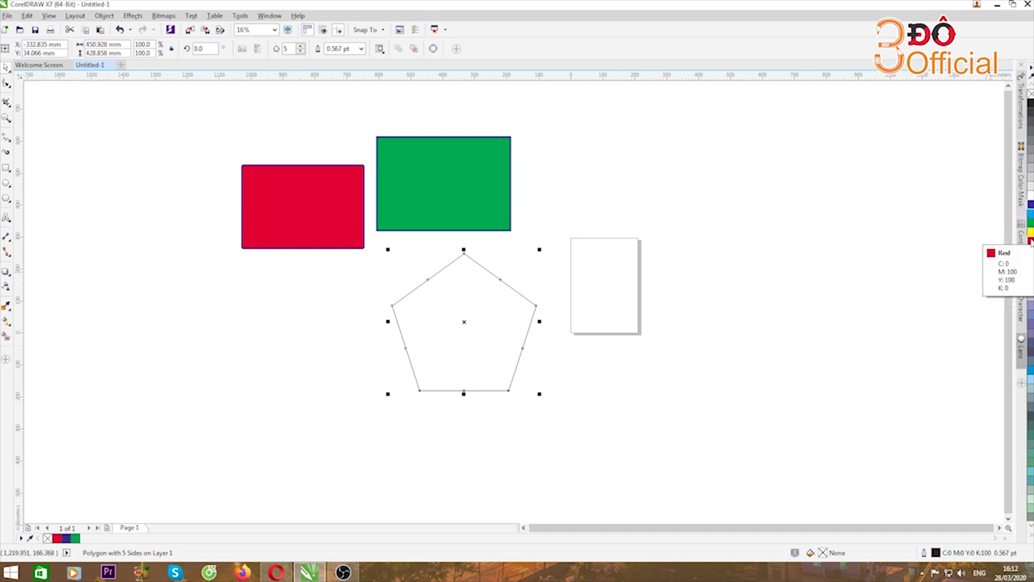
click(1030, 242)
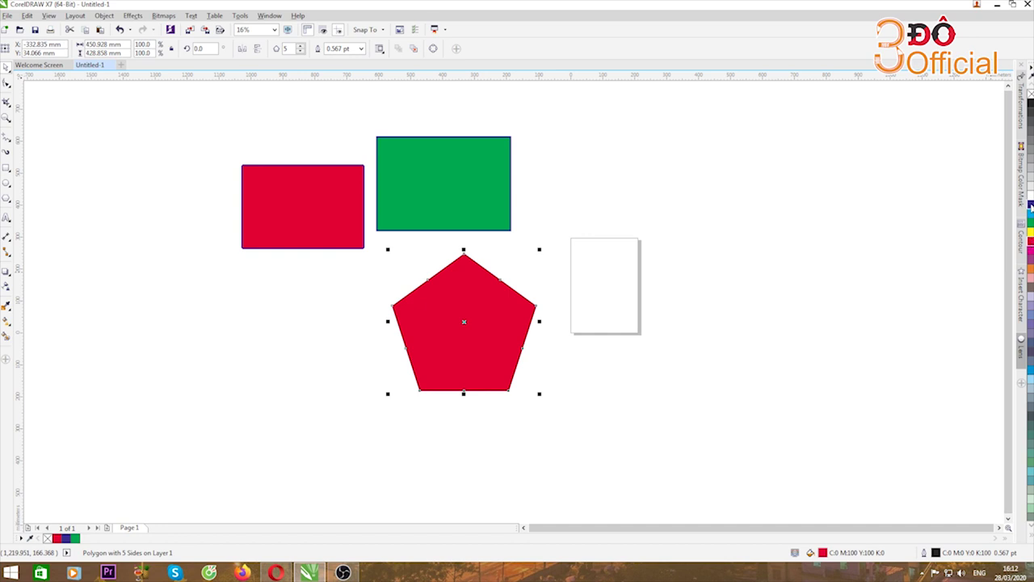
click(361, 49)
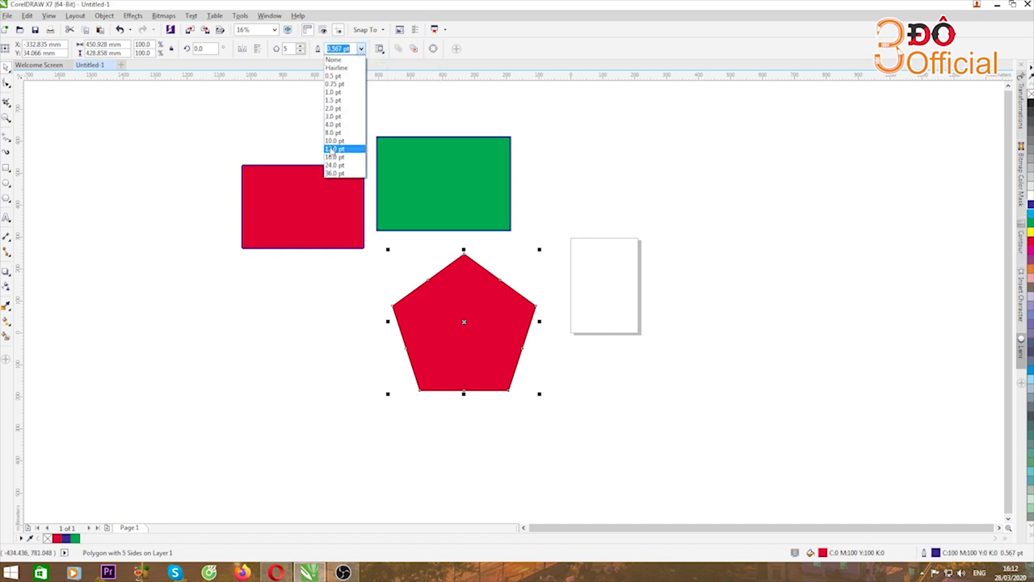
click(329, 141)
Move the red polygon up over the page and draw another five-sided polygon about 560 × 533 mm below the rectangles.
click(371, 363)
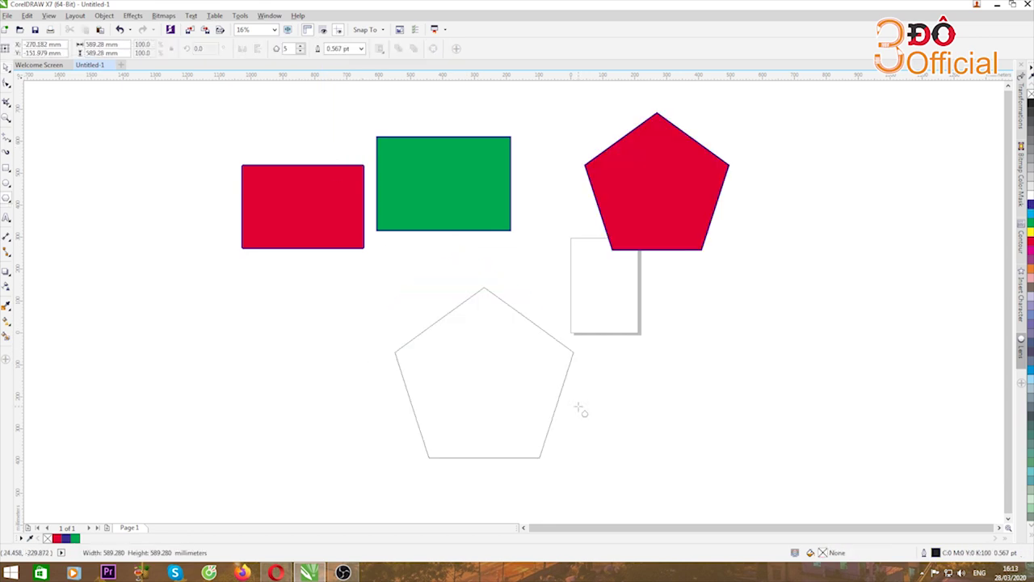
click(489, 378)
click(7, 68)
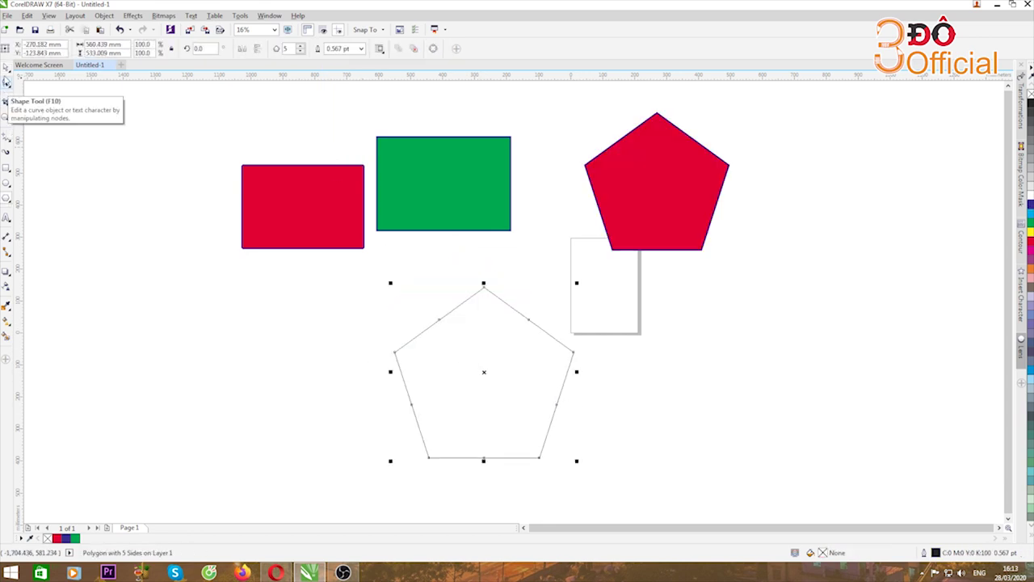
click(472, 344)
drag(472, 343, 458, 315)
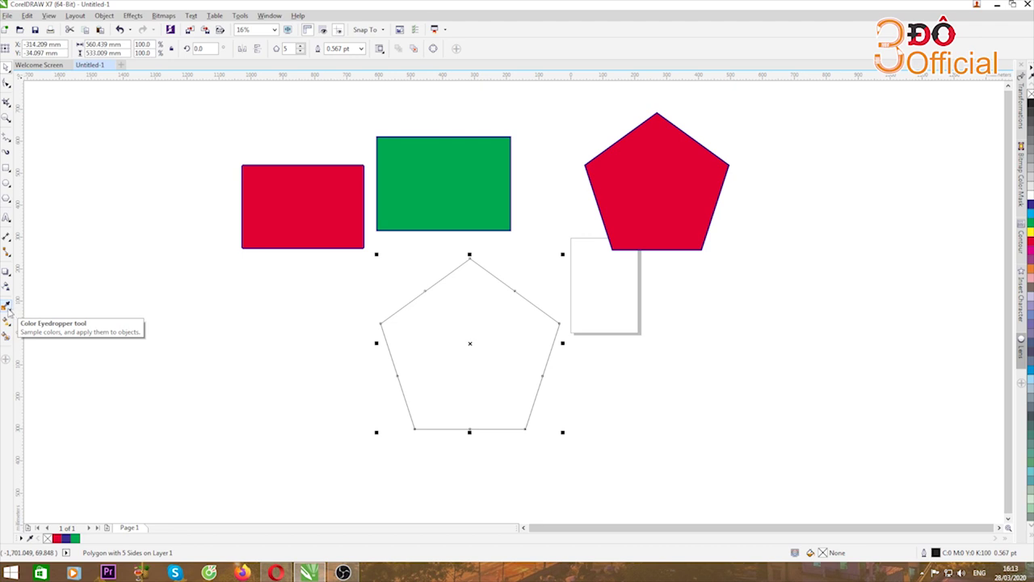
Sample the red rectangle's fill with the Color Eyedropper and apply it to the empty polygon's outline and fill.
click(7, 311)
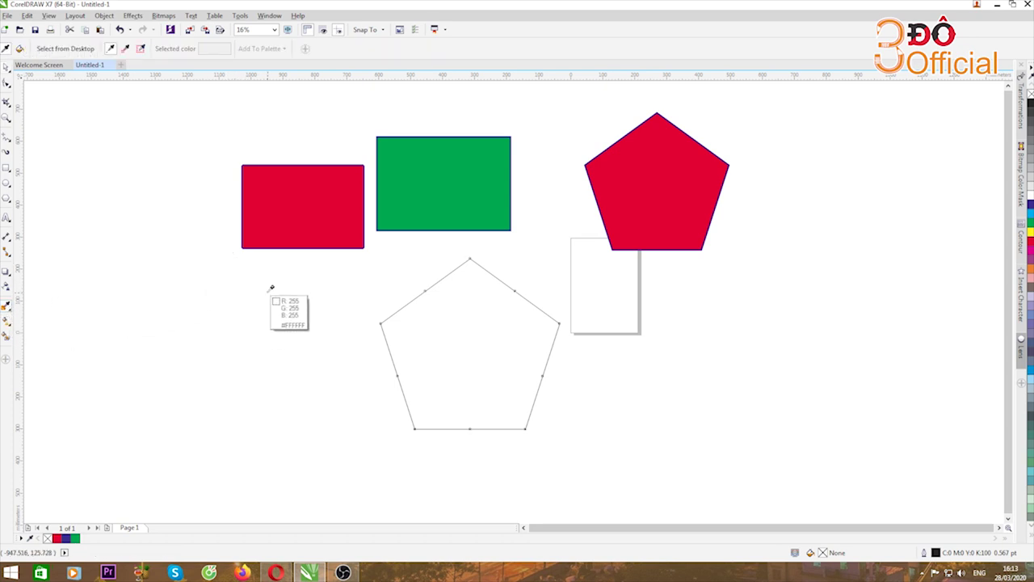
click(306, 200)
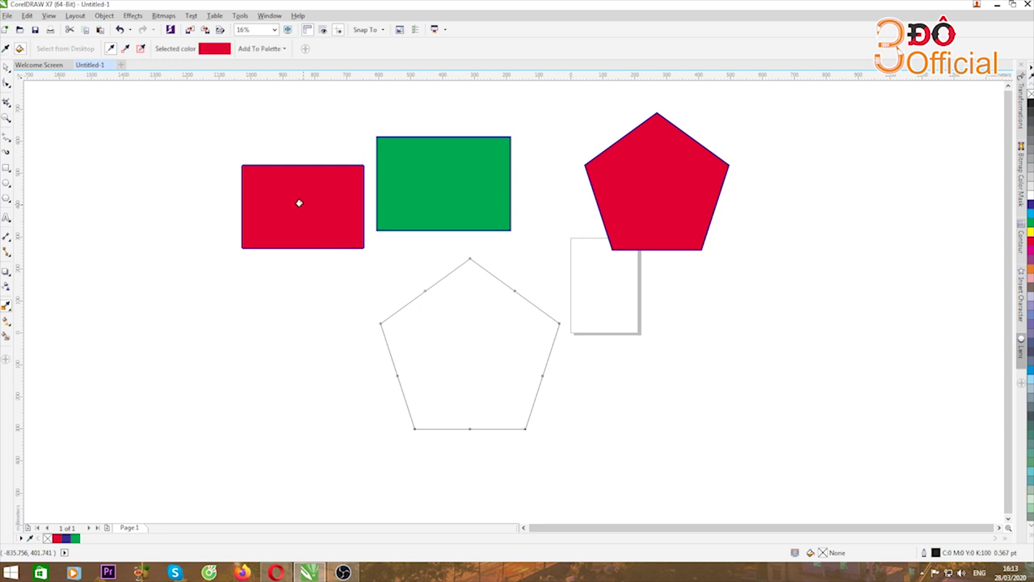
scroll(299, 203, up, 4)
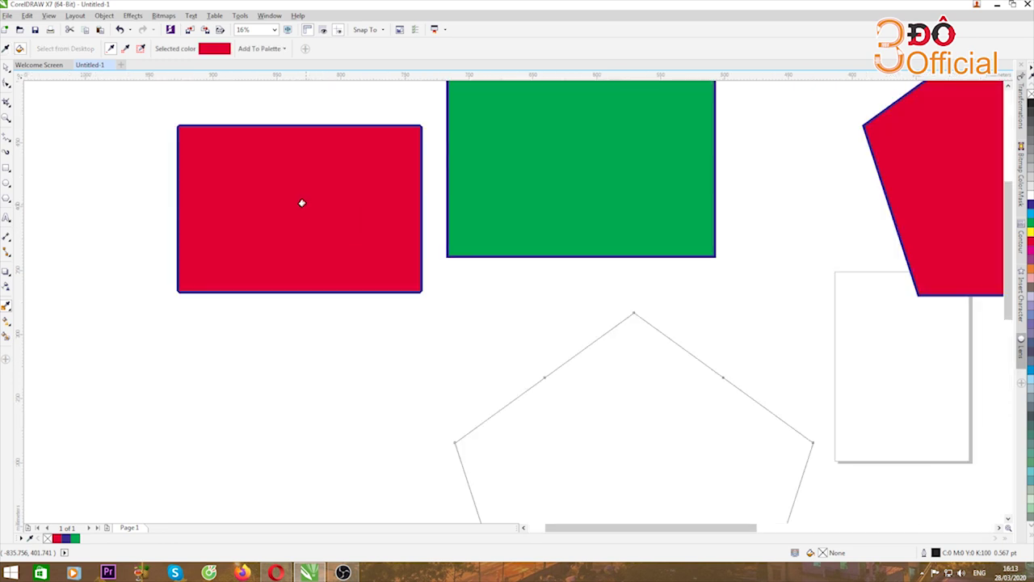
scroll(302, 203, down, 4)
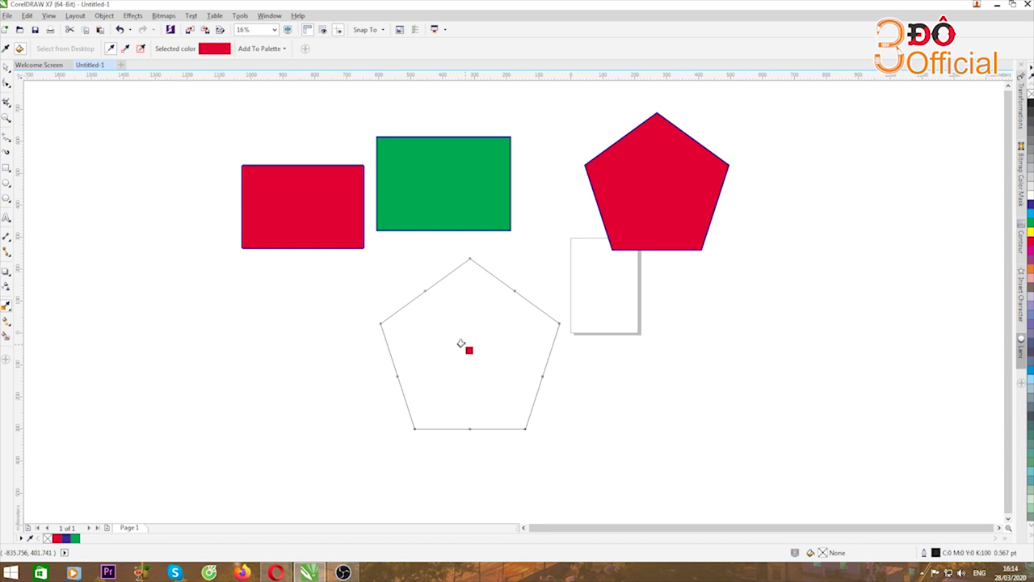
click(426, 288)
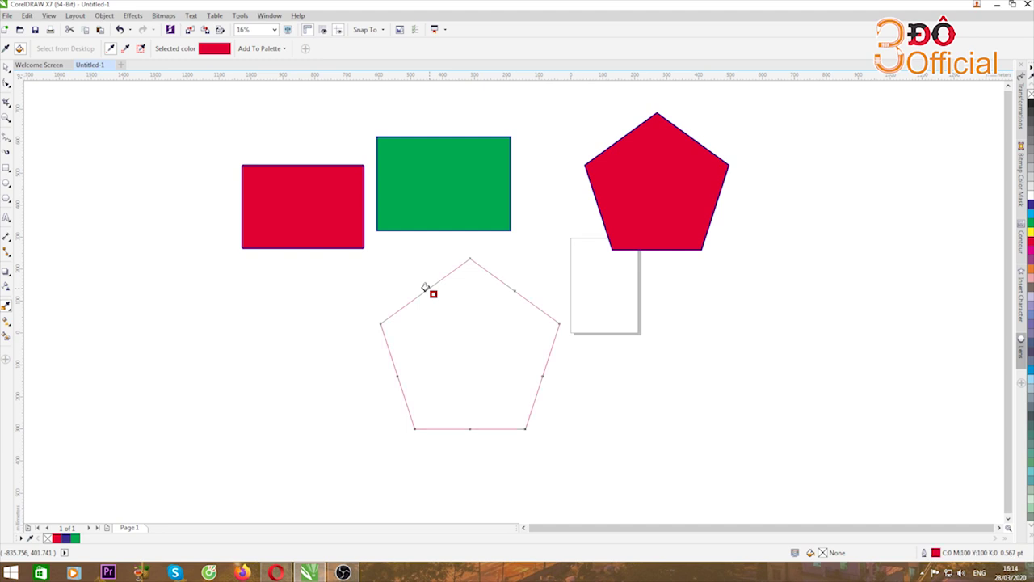
click(450, 332)
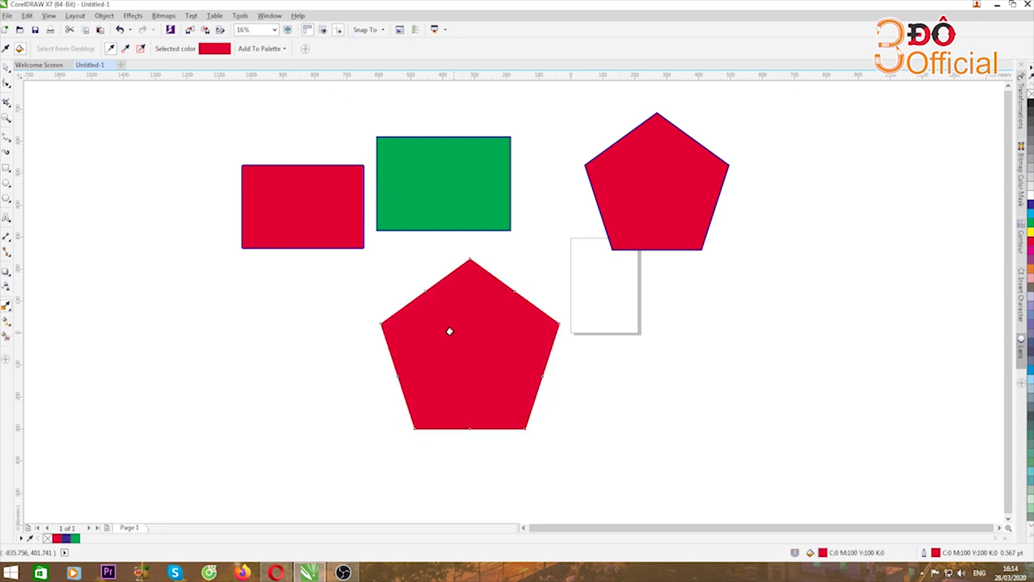
Undo the red outline and fill on the large polygon and leave the eyedropper.
key(ctrl+z)
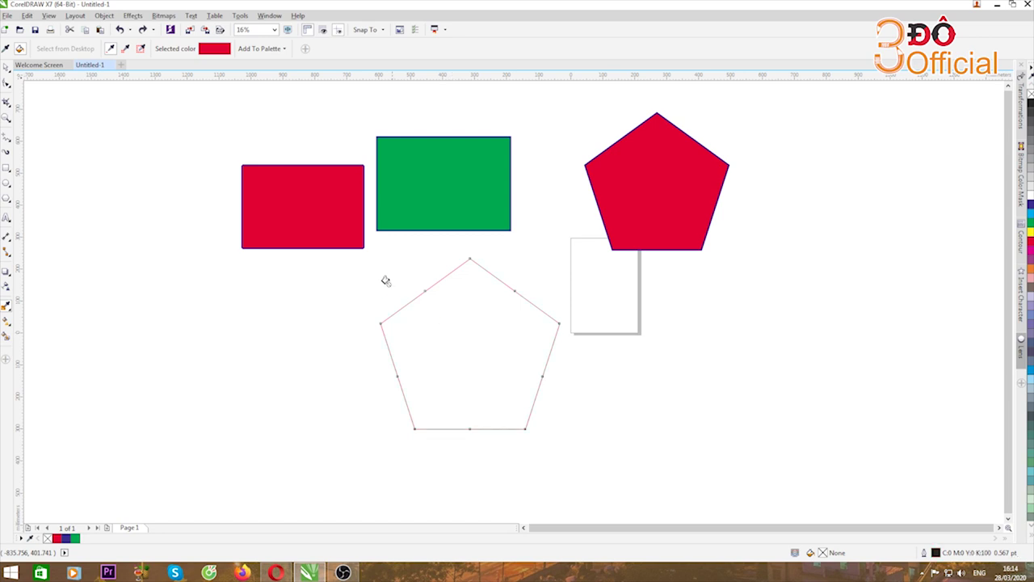
scroll(362, 260, up, 3)
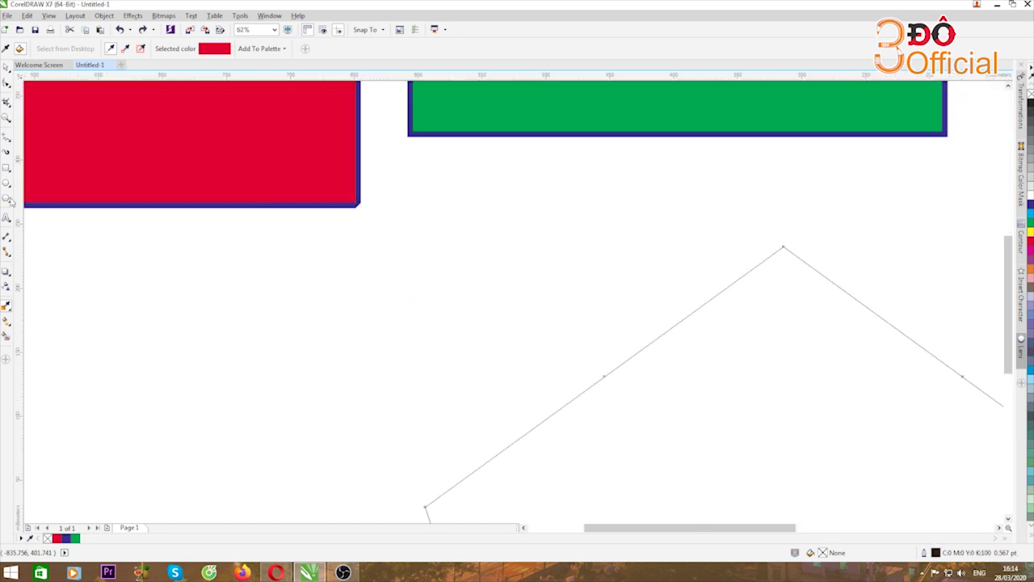
scroll(435, 292, down, 4)
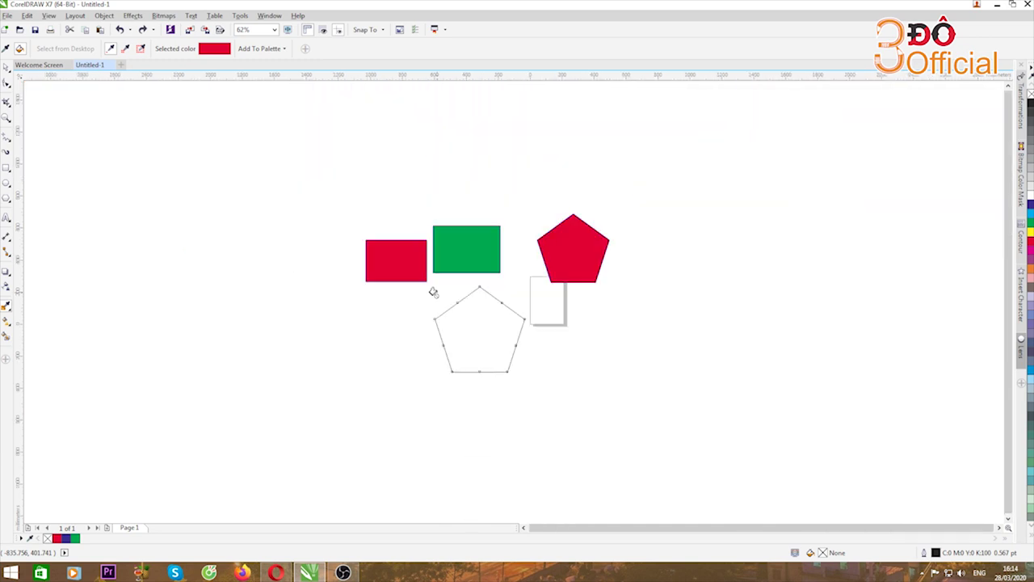
click(7, 67)
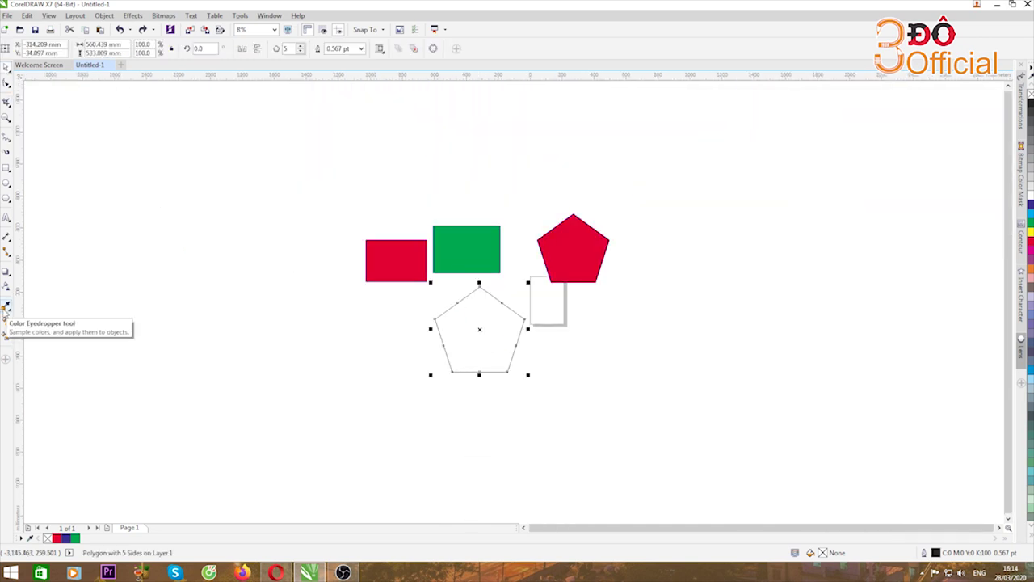
Sample the red rectangle's fill with the Color Eyedropper and apply it only to the large polygon's fill.
click(6, 306)
click(384, 269)
scroll(477, 323, up, 2)
click(463, 316)
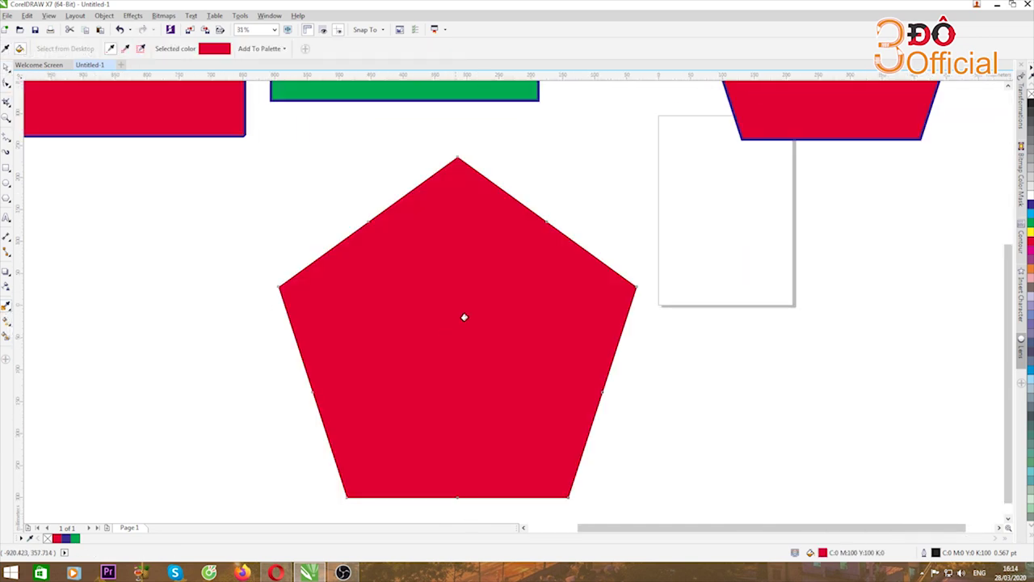
scroll(462, 307, down, 1)
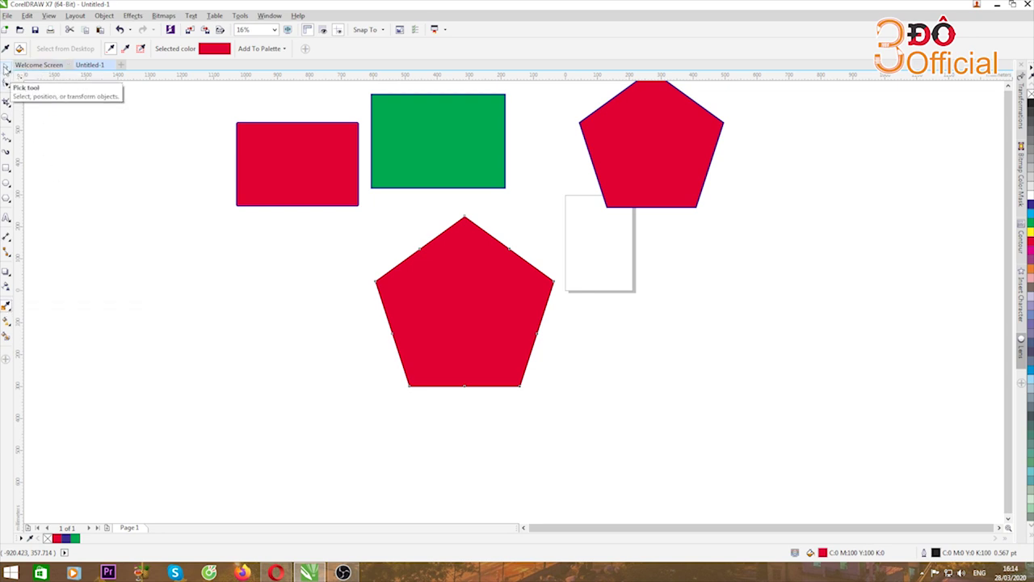
click(5, 69)
Sample the blue of the red rectangle's outline with the Color Eyedropper and apply it to the large polygon's outline.
click(6, 306)
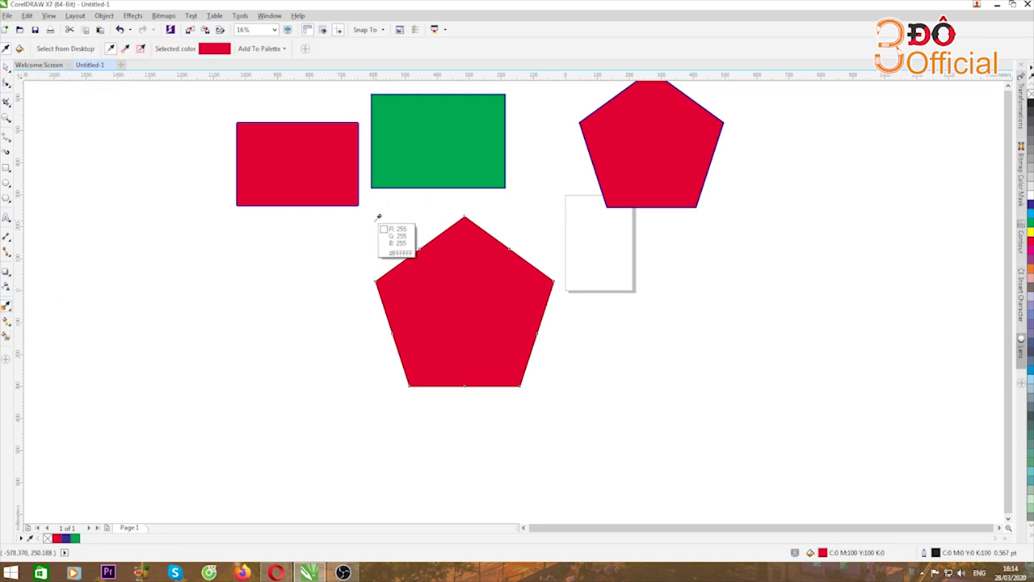
scroll(378, 217, up, 5)
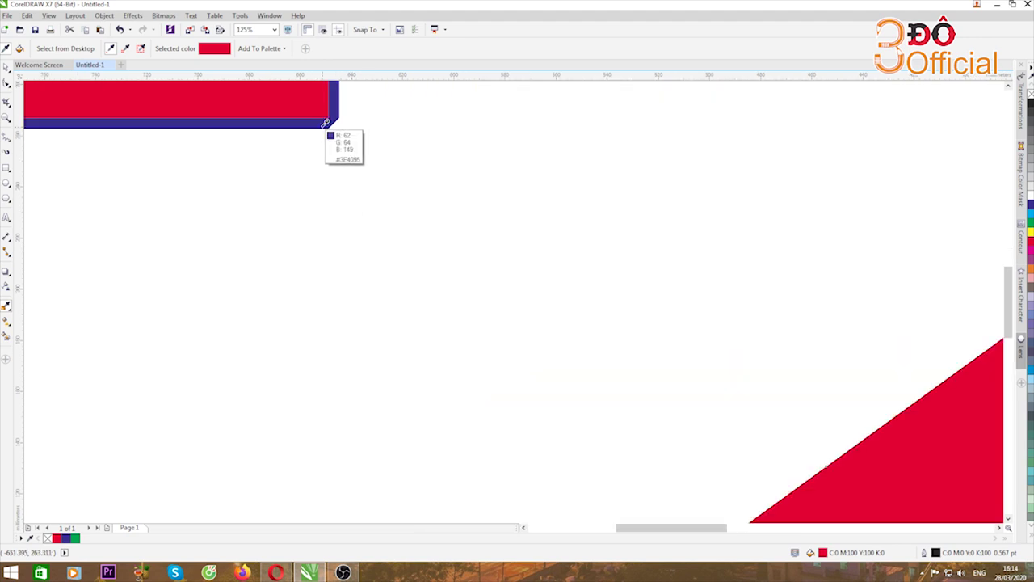
scroll(315, 133, down, 3)
scroll(437, 198, up, 4)
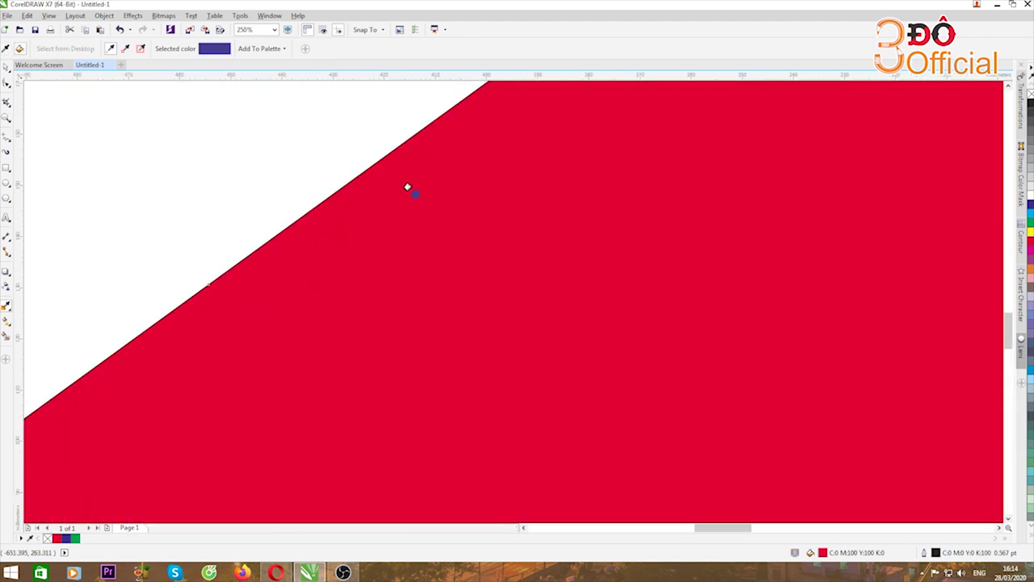
click(379, 161)
scroll(425, 208, down, 3)
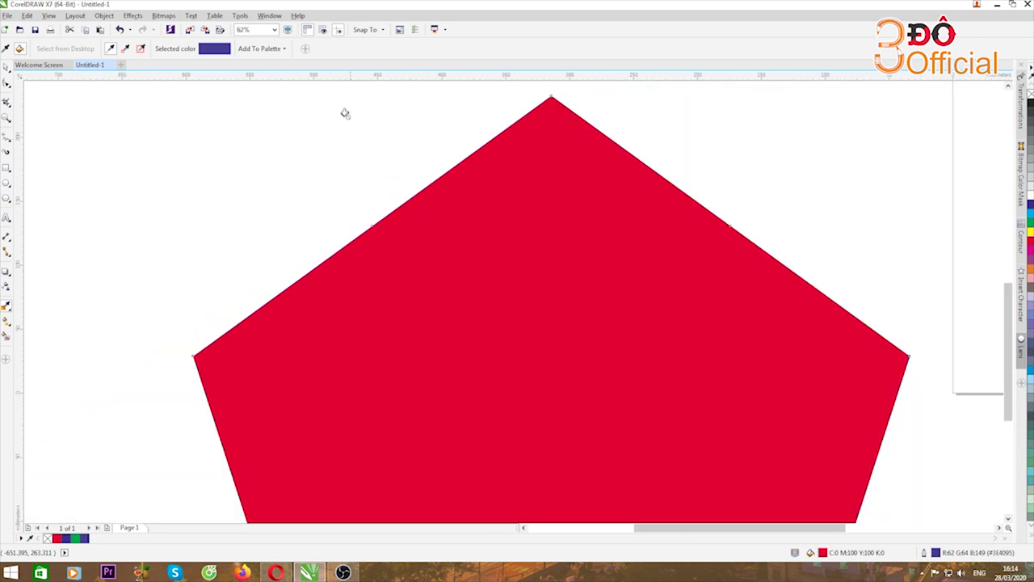
Set the large polygon's outline width to 12 pt and deselect it.
key(space)
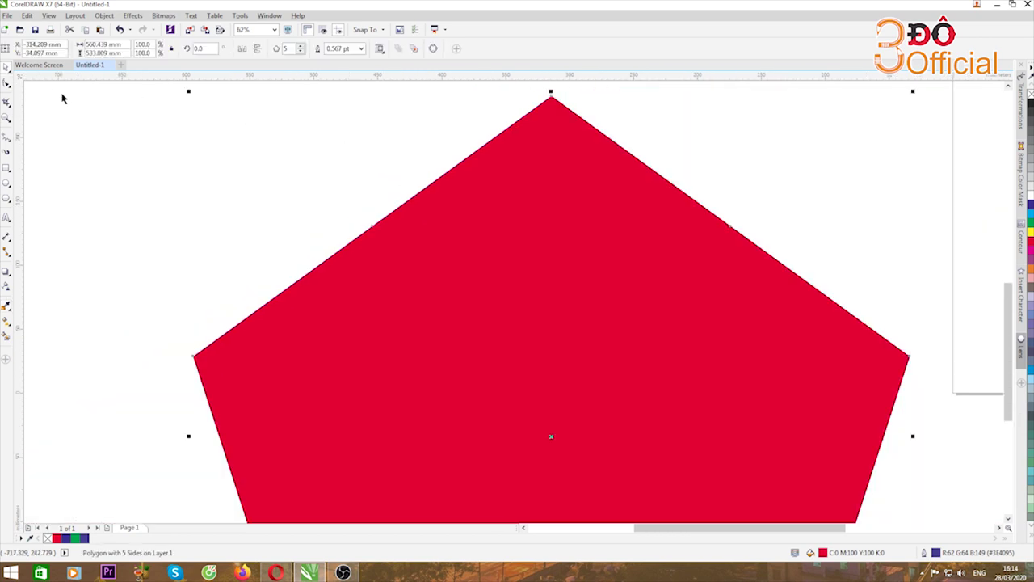
click(362, 48)
click(342, 144)
scroll(326, 152, down, 5)
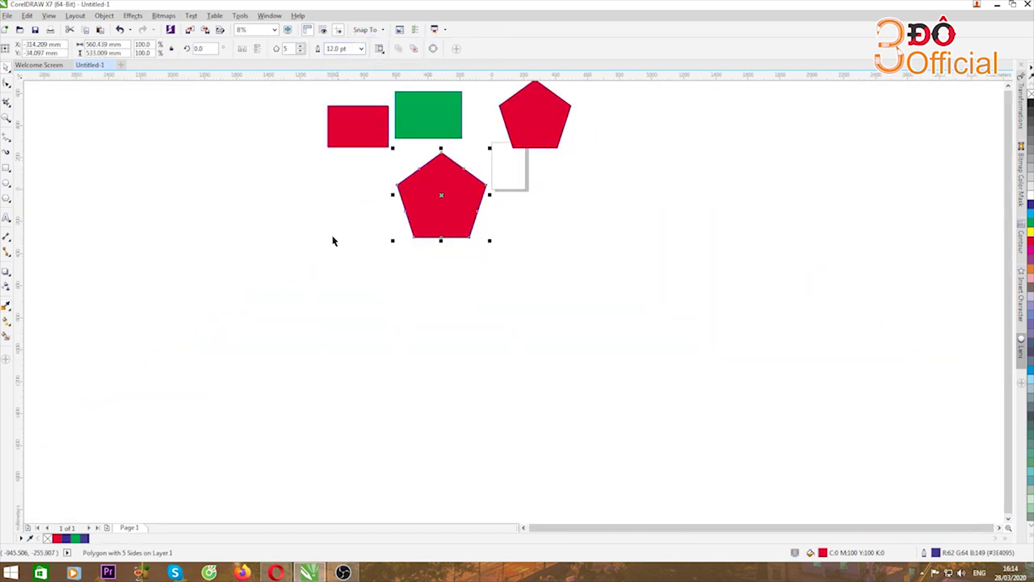
key(Escape)
Shrink the lower red polygon and move it beside the page, and draw a five-sided polygon about 486 × 463 mm below the rectangles.
click(464, 194)
drag(464, 194, 570, 175)
key(y)
drag(474, 266, 388, 182)
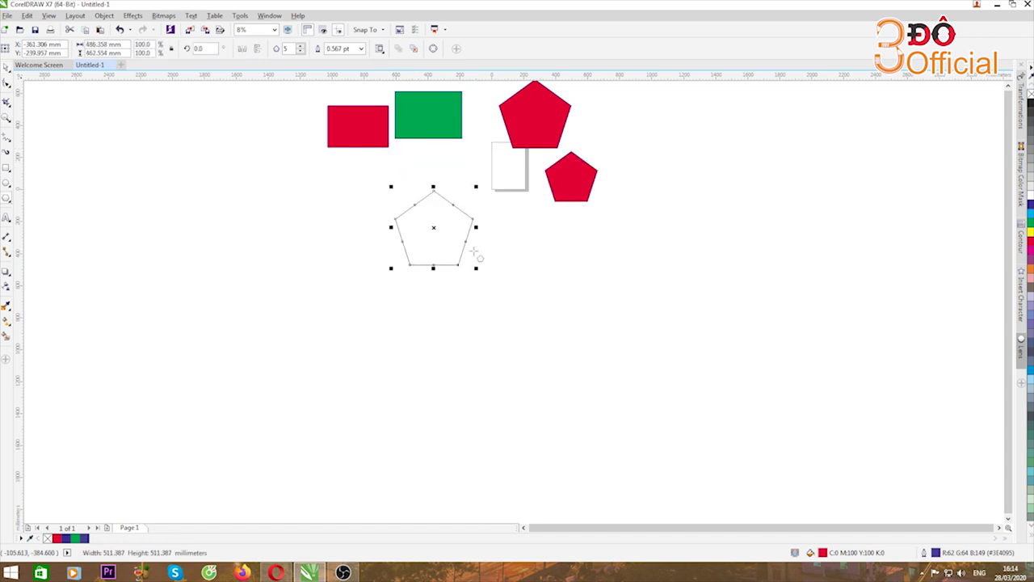
scroll(385, 176, up, 2)
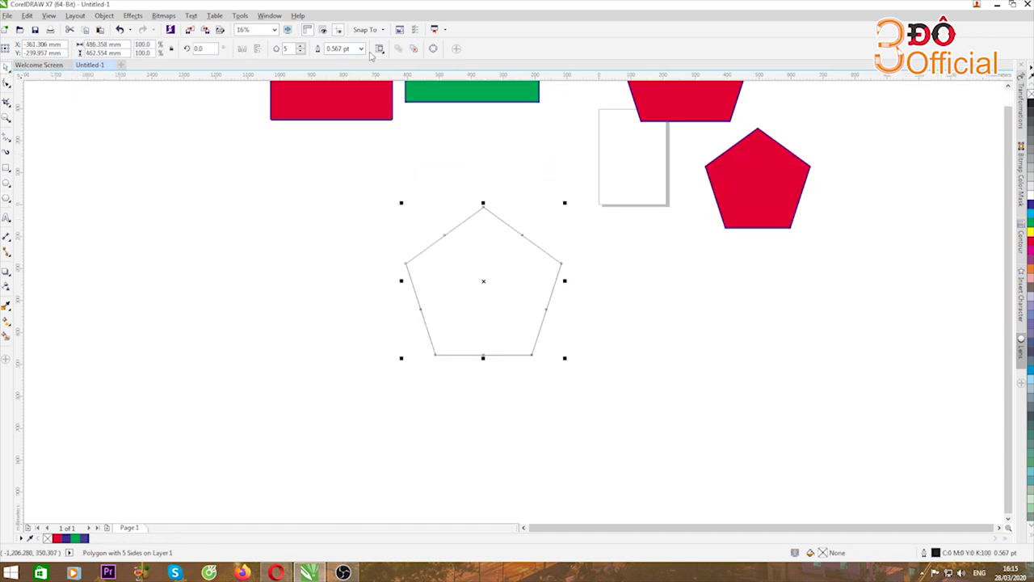
Copy the green rectangle's fill and outline properties onto the unfilled polygon with the Attributes Eyedropper.
click(10, 312)
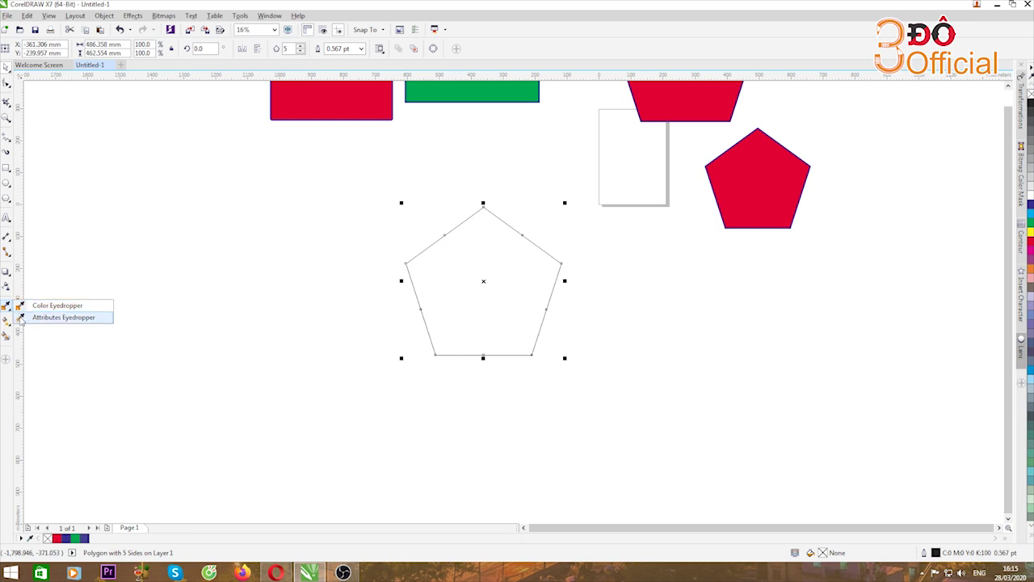
click(21, 318)
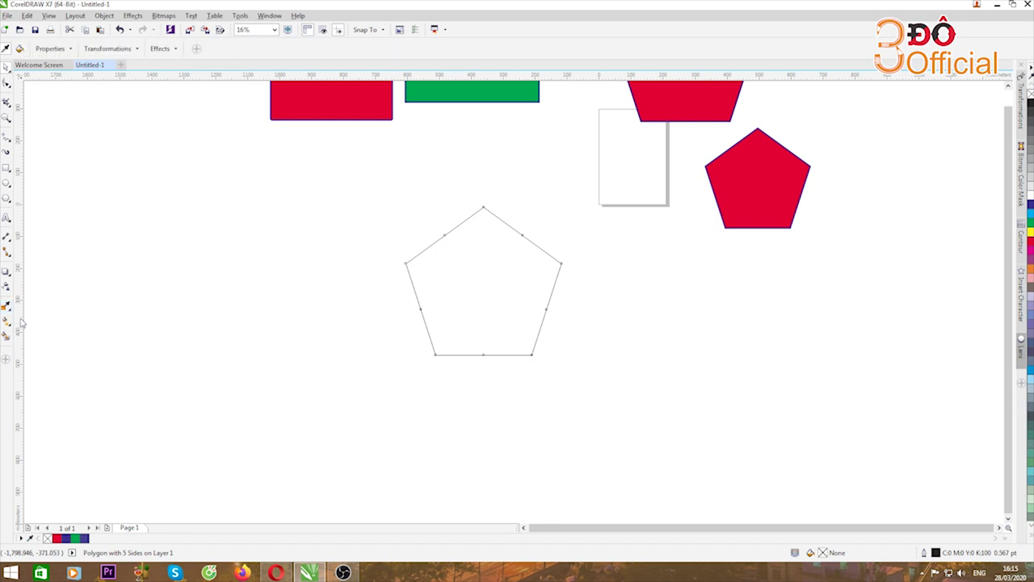
scroll(342, 272, down, 2)
scroll(356, 182, up, 4)
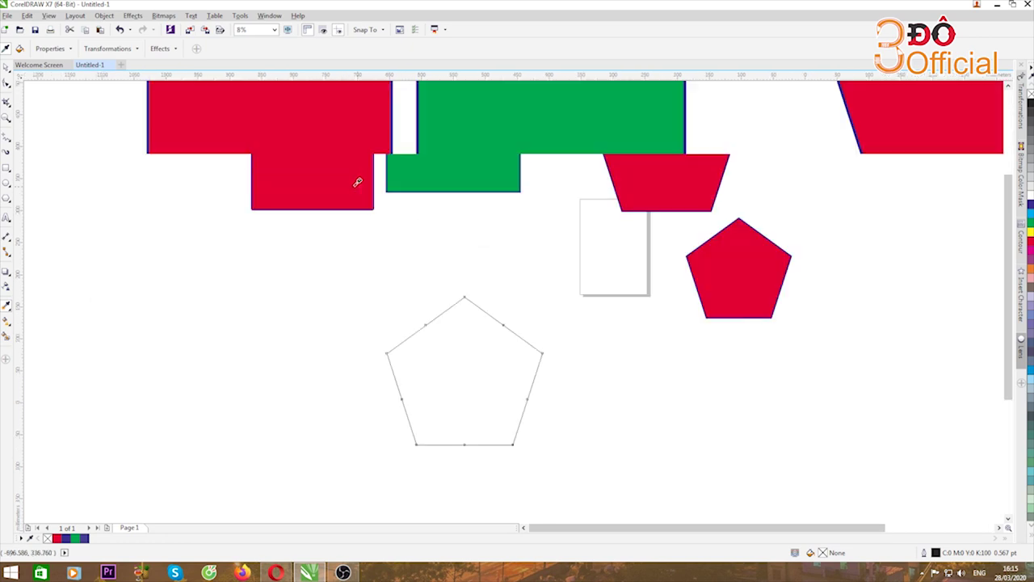
scroll(351, 174, down, 2)
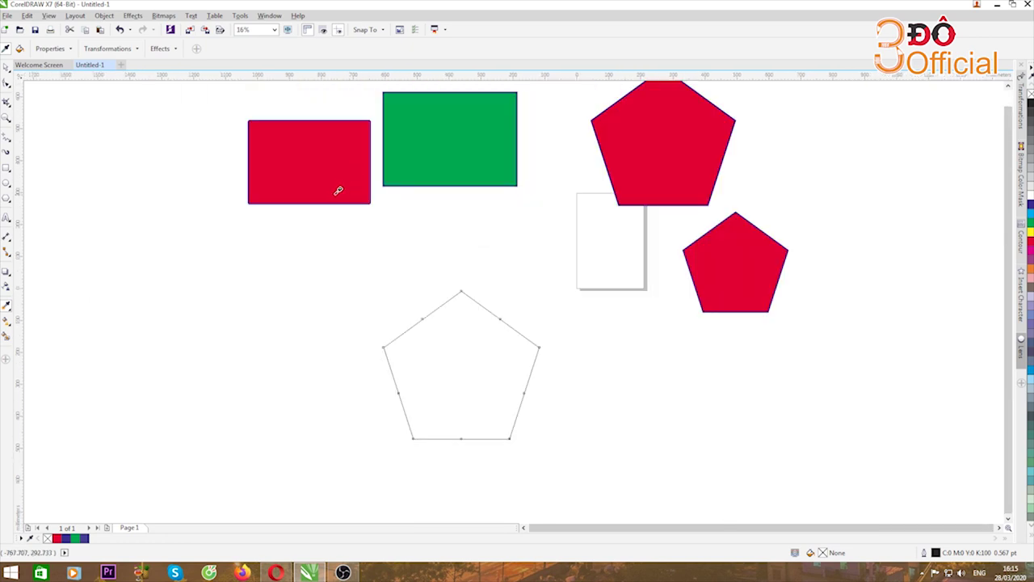
click(449, 156)
click(449, 351)
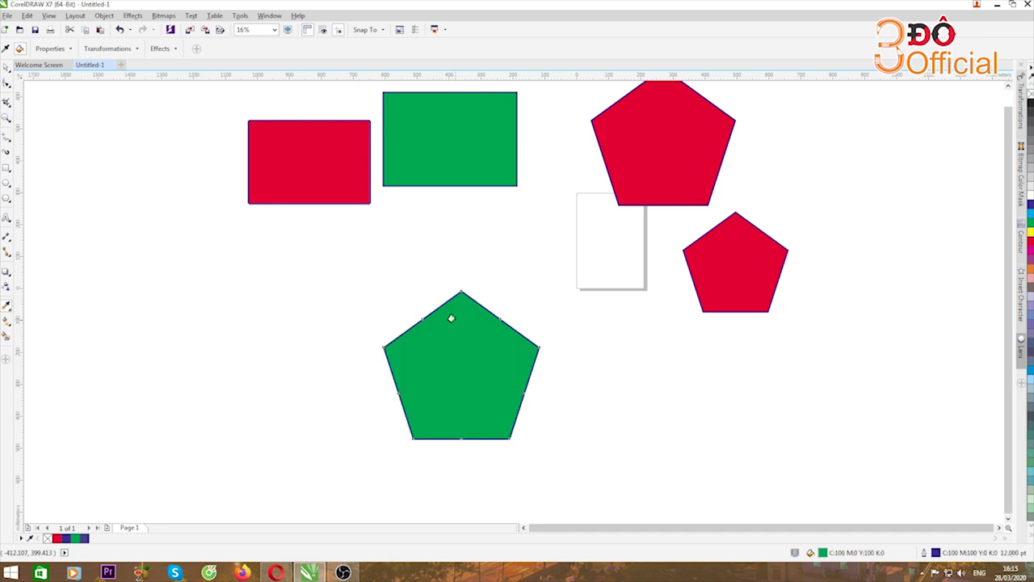
scroll(449, 314, up, 4)
scroll(443, 310, down, 4)
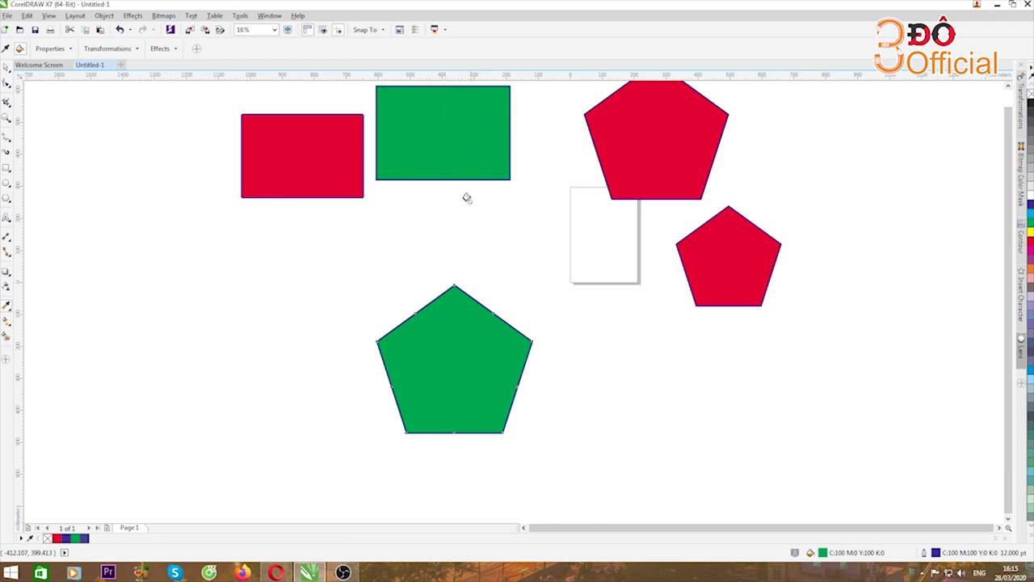
scroll(445, 150, down, 2)
scroll(445, 137, up, 4)
scroll(447, 123, down, 2)
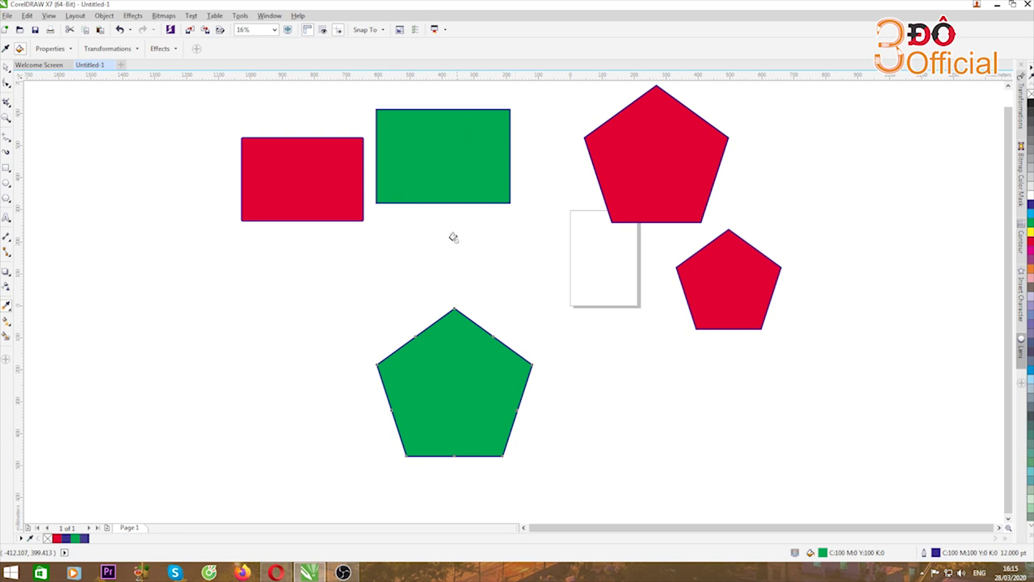
Move the green polygon up over the page and draw a five-sided polygon about 435 × 414 mm below the red rectangle.
click(7, 69)
click(432, 392)
drag(432, 392, 551, 323)
click(6, 198)
drag(302, 294, 449, 406)
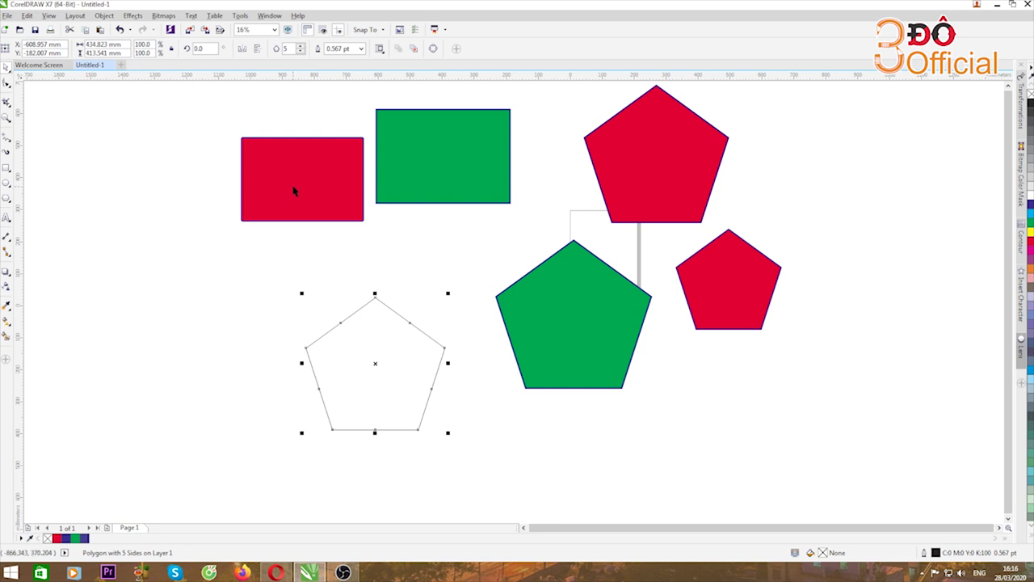
Try copying all properties of the red rectangle onto the unfilled polygon, shift the polygon slightly, and undo both changes.
mouse_move(295, 189)
mouse_down()
mouse_move(348, 349)
mouse_move(312, 202)
mouse_move(372, 373)
mouse_up()
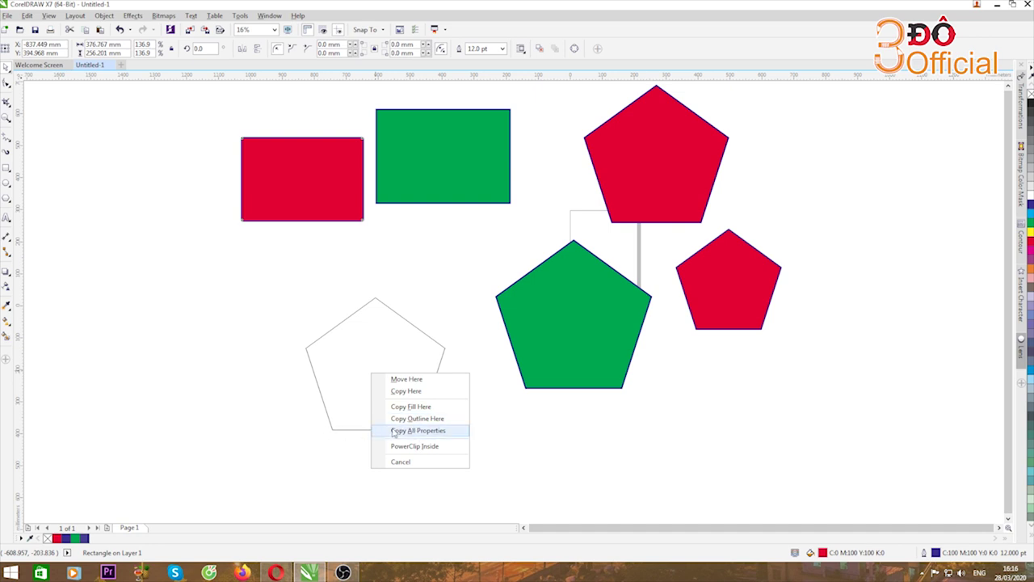
click(403, 434)
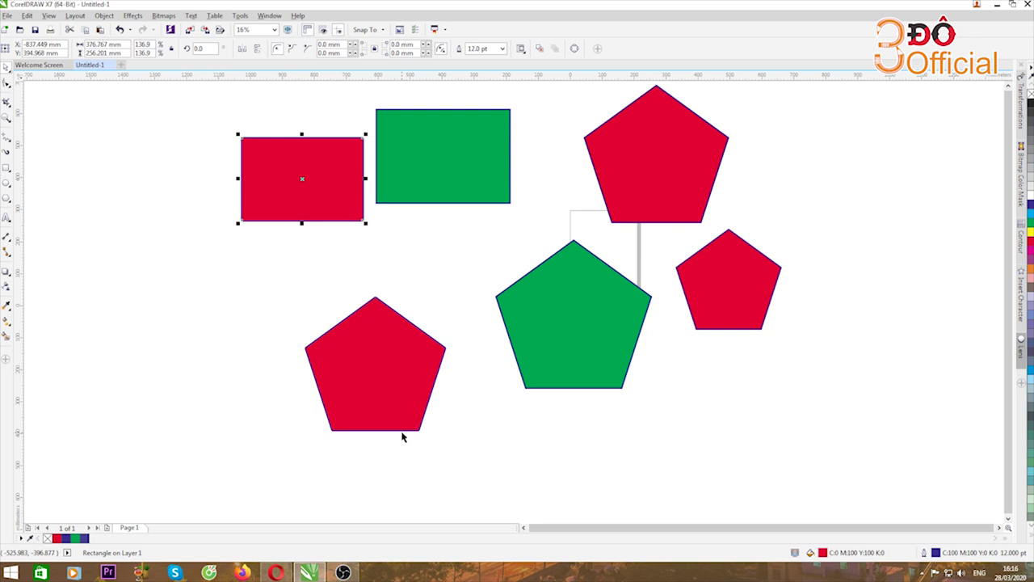
scroll(370, 323, up, 2)
scroll(374, 327, down, 2)
click(377, 330)
drag(377, 330, 395, 281)
scroll(358, 273, up, 2)
scroll(358, 272, down, 2)
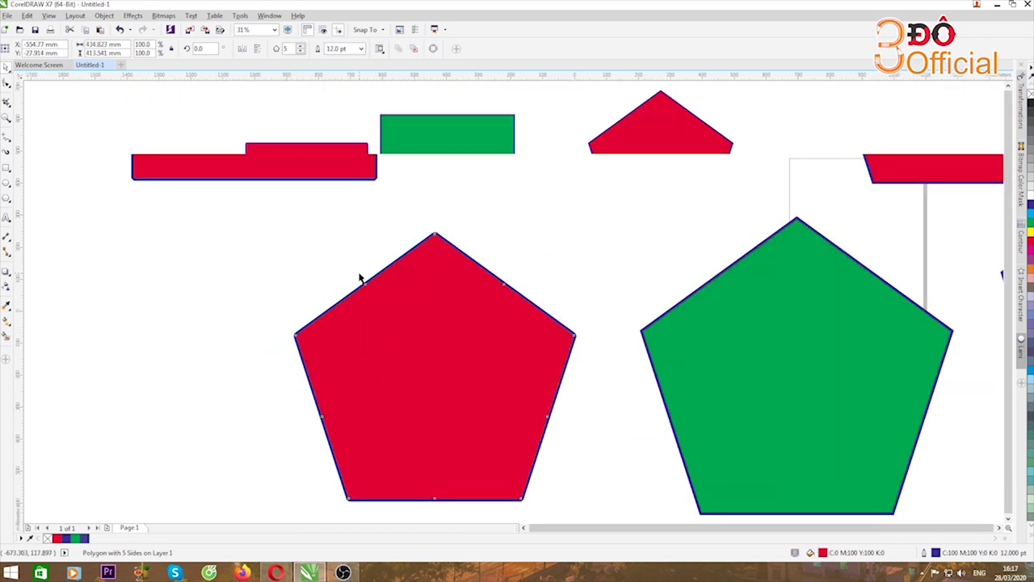
key(ctrl+z)
key(ctrl+z)
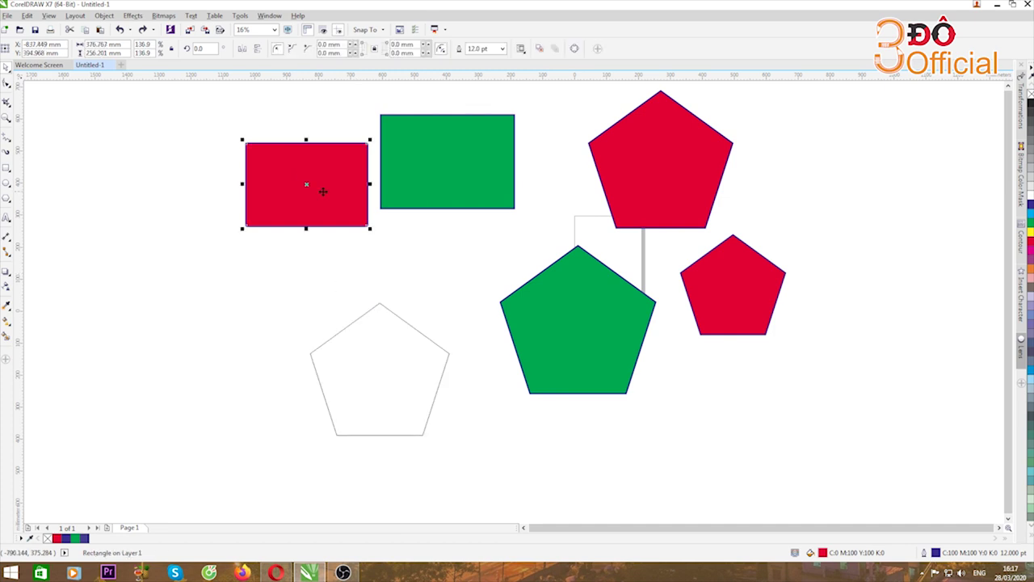
Try copying only the red rectangle's fill onto the unfilled polygon, and undo it.
drag(317, 187, 375, 377)
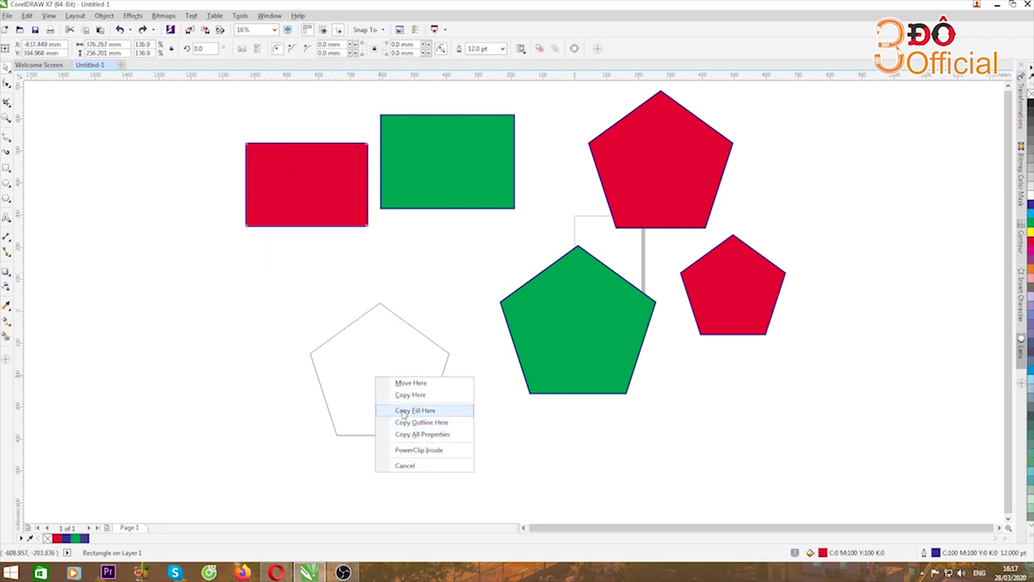
click(403, 411)
scroll(385, 386, up, 2)
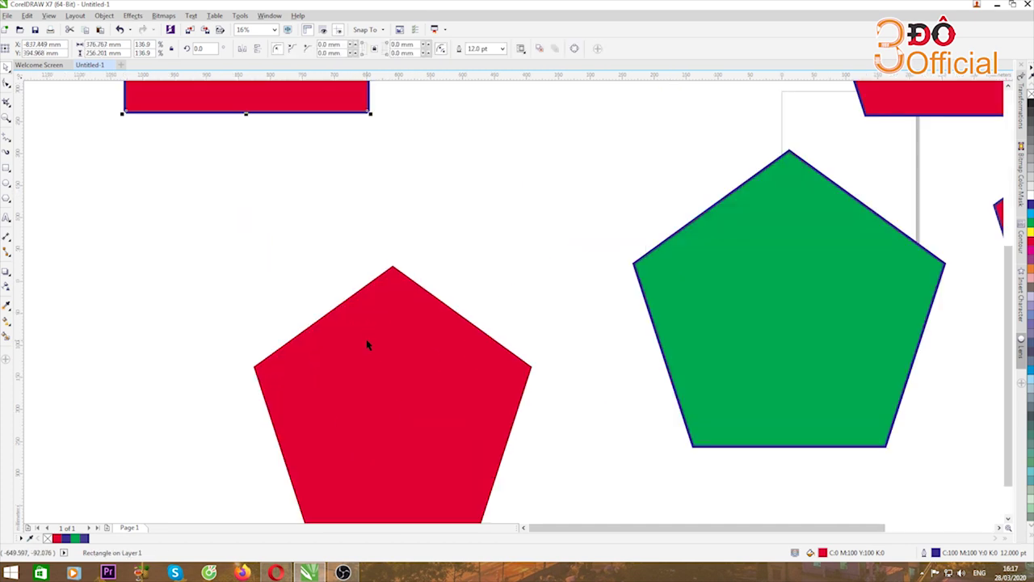
scroll(402, 341, down, 2)
click(397, 360)
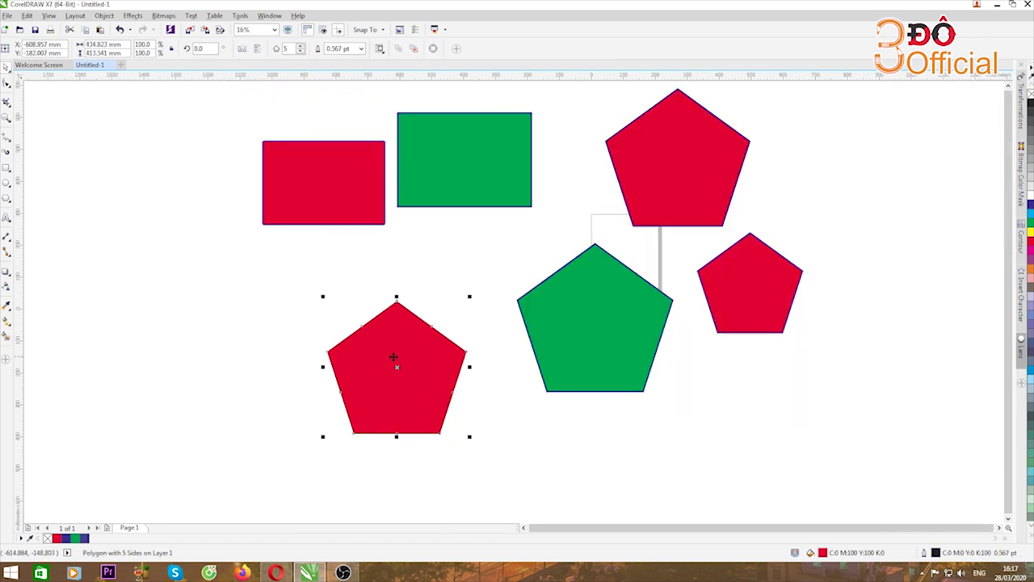
key(ctrl+z)
Copy only the red rectangle's outline onto the unfilled polygon and move the polygon slightly closer to the green one.
drag(337, 196, 400, 372)
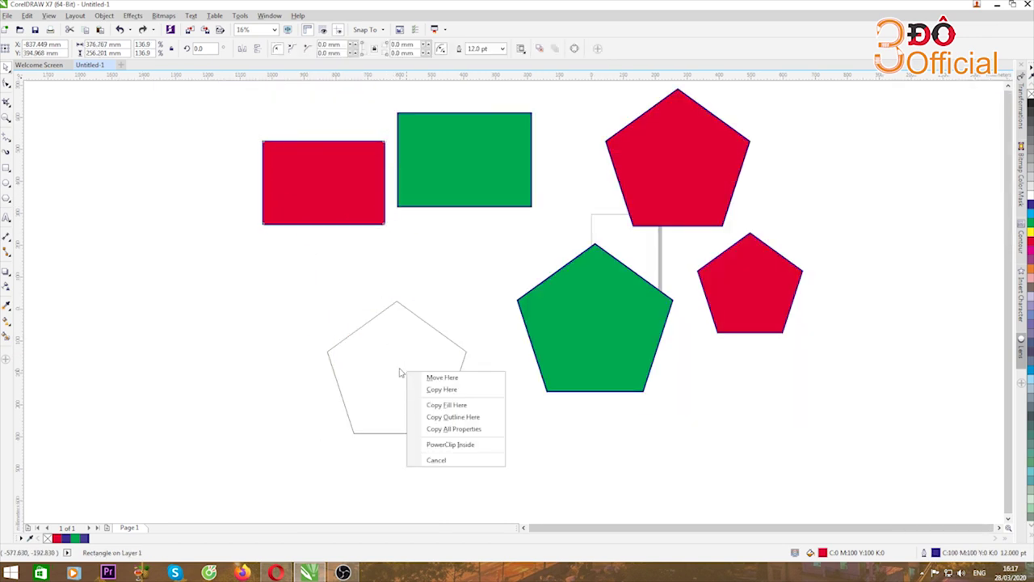
click(434, 418)
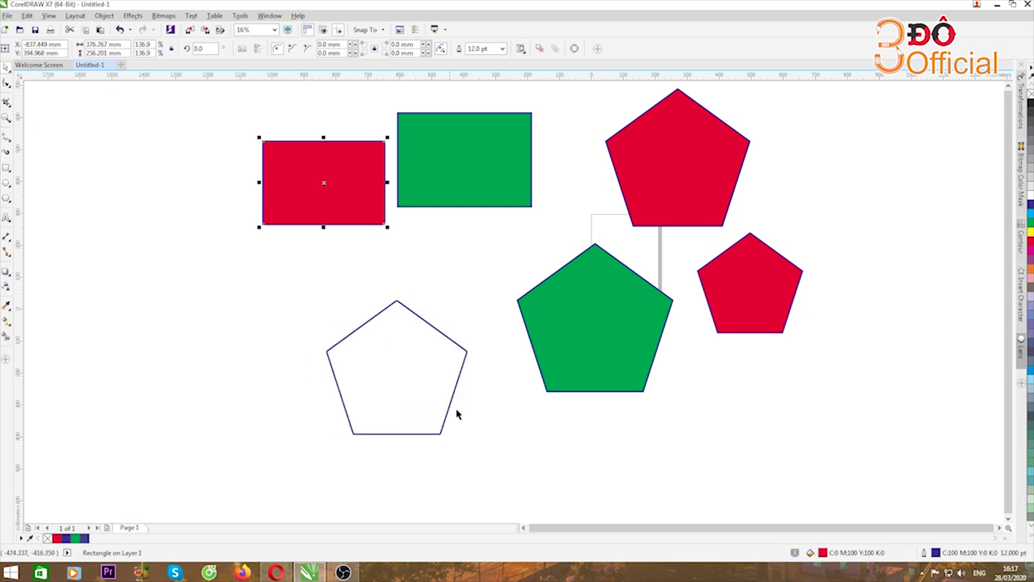
click(393, 395)
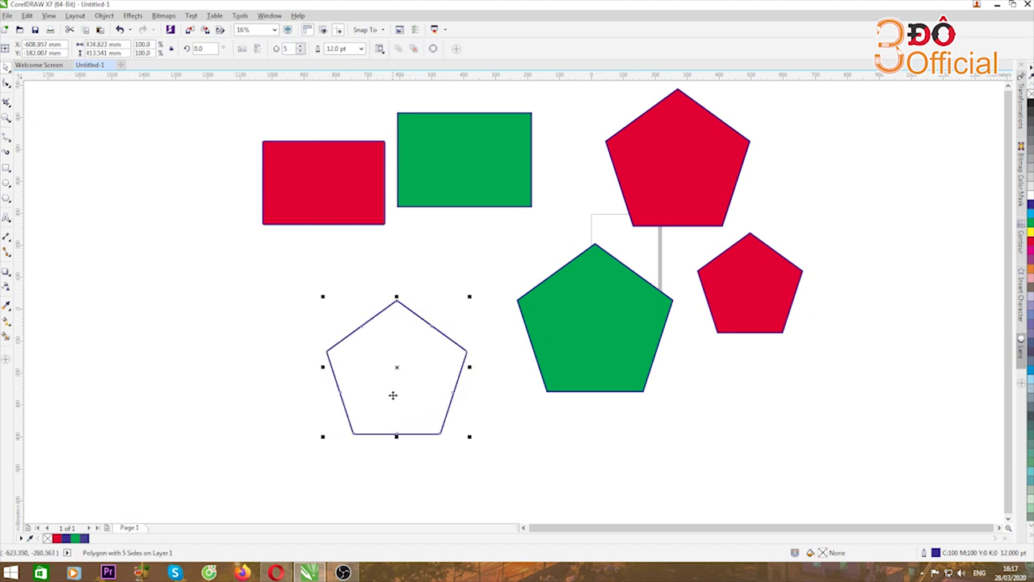
drag(394, 364, 426, 324)
click(277, 359)
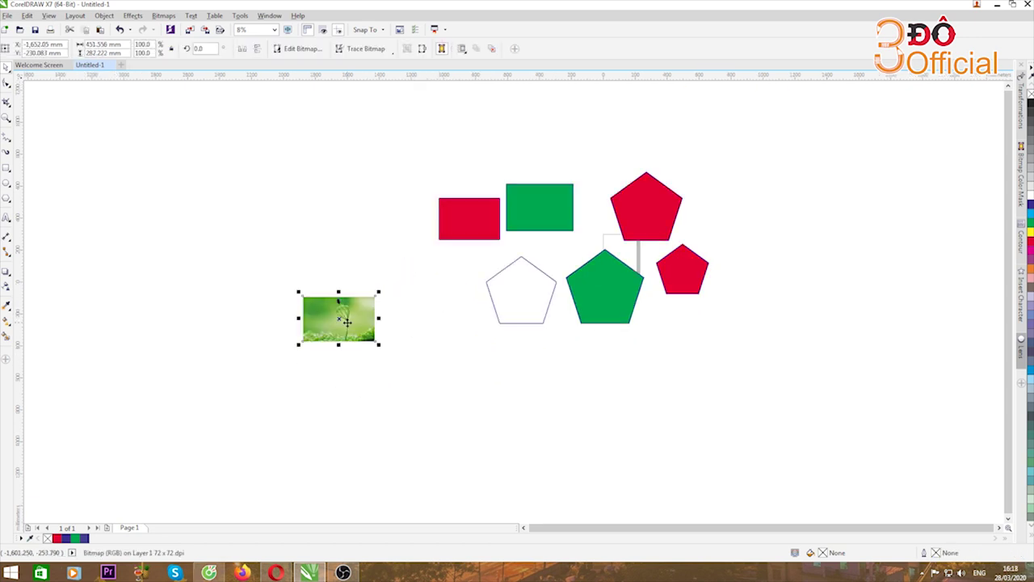
Reposition the seedling photo level with the unfilled polygon, and view its source picture in the browser's image search.
scroll(355, 327, up, 2)
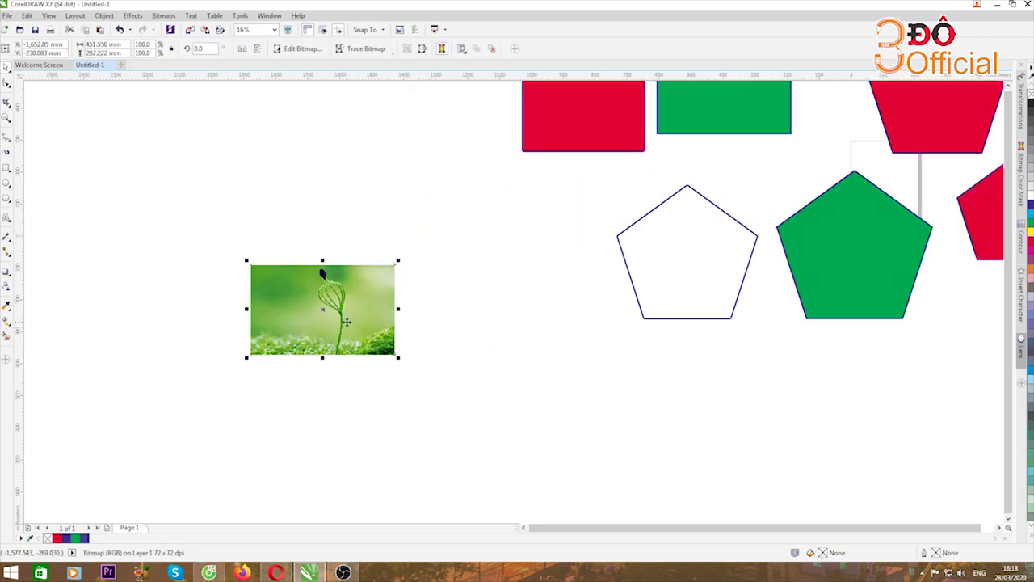
drag(319, 313, 308, 230)
mouse_move(209, 572)
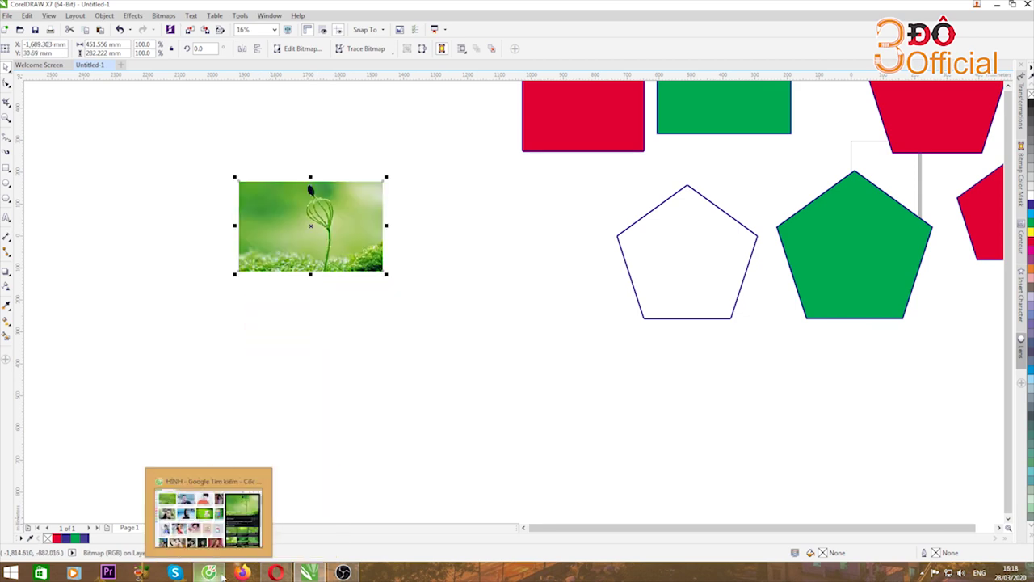
click(207, 514)
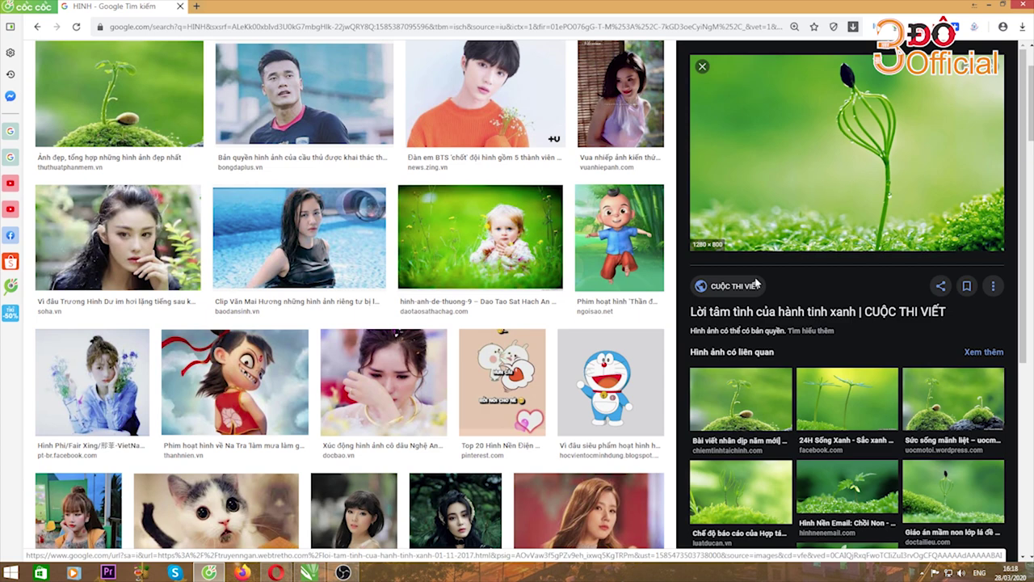
mouse_move(309, 572)
click(335, 497)
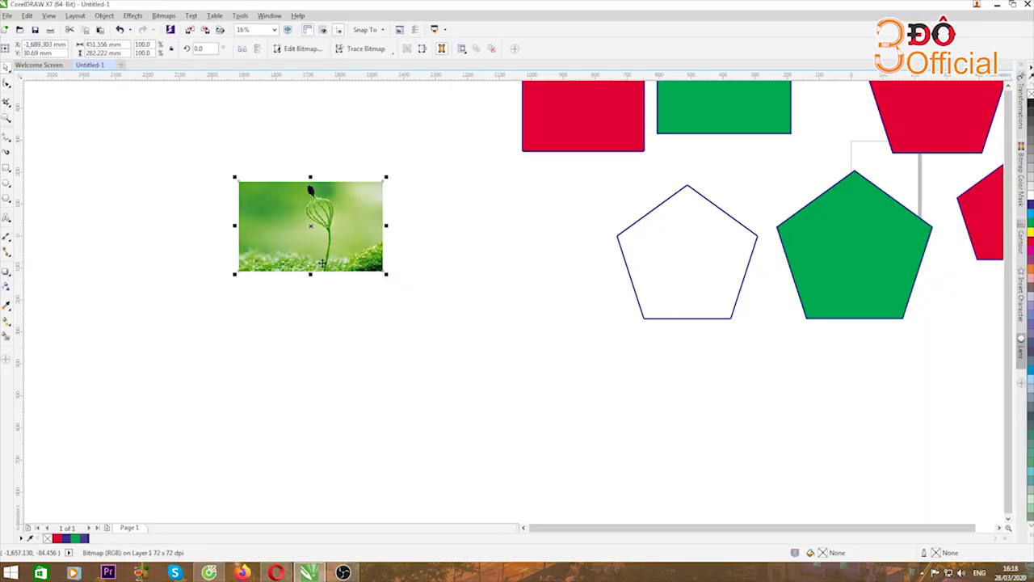
drag(271, 234, 323, 239)
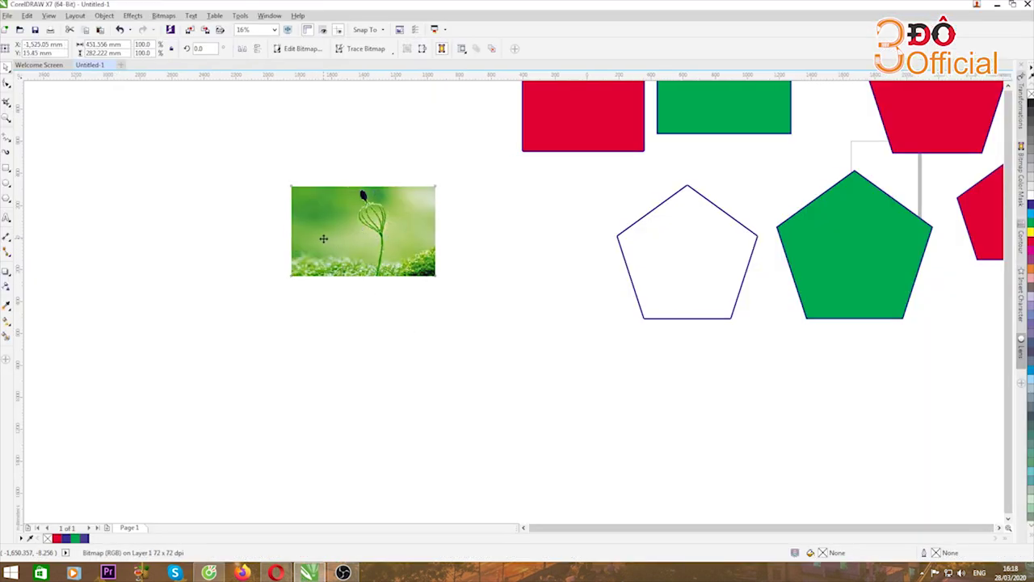
Try dropping the photo onto the unfilled polygon to bring up the drop options, dismiss them and deselect the photo.
scroll(441, 242, down, 2)
scroll(323, 286, up, 2)
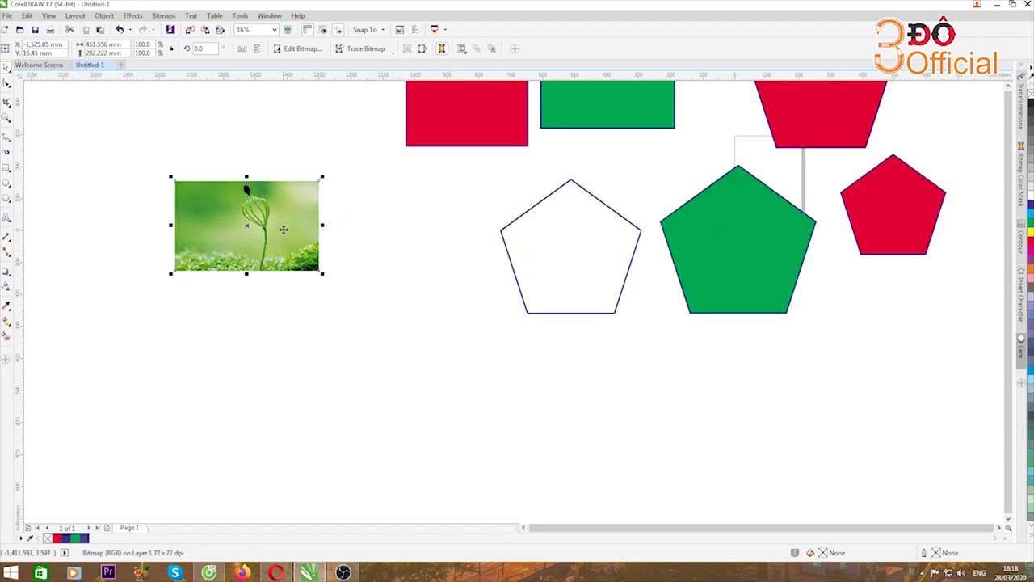
drag(283, 229, 579, 262)
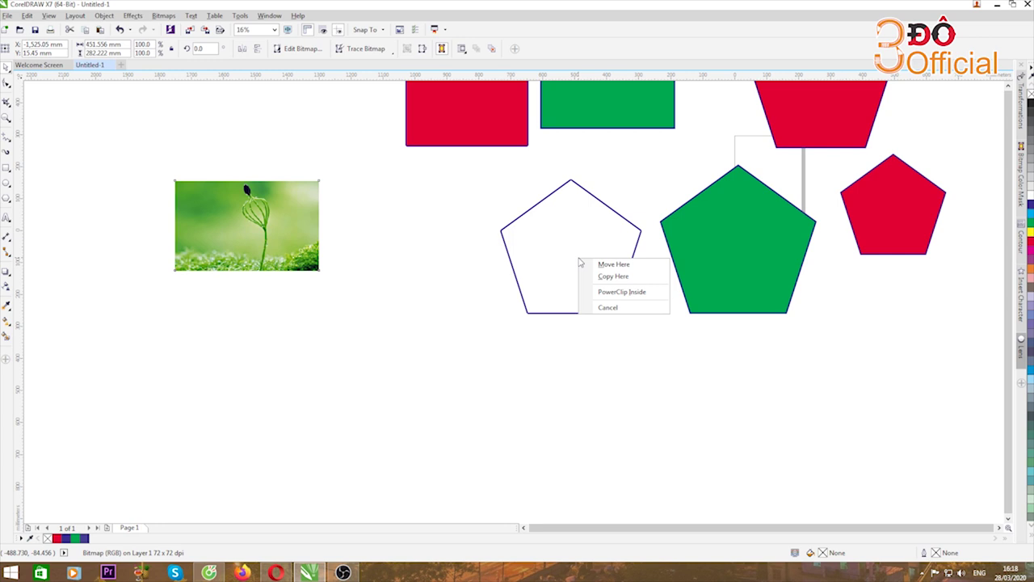
click(429, 290)
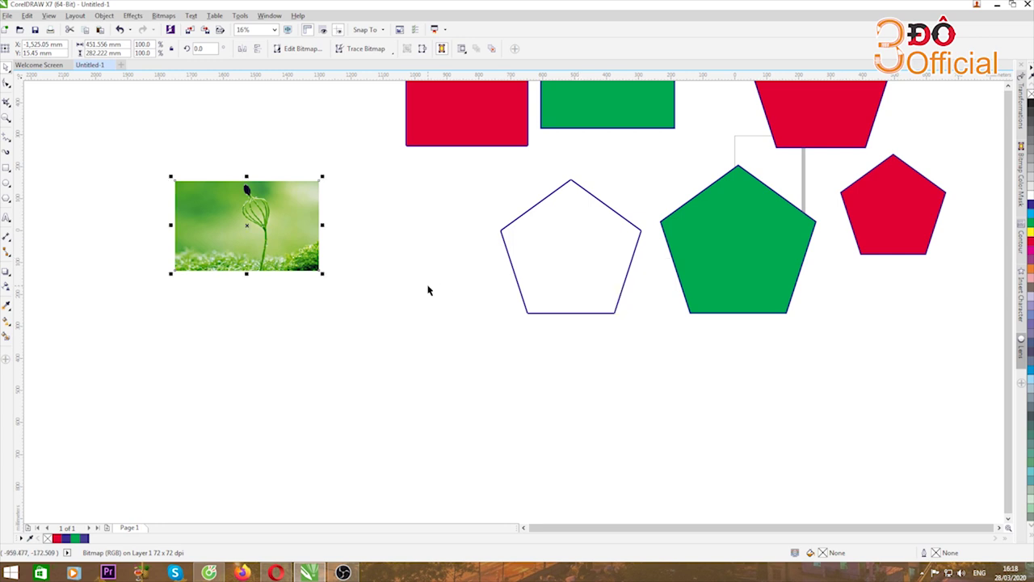
click(141, 341)
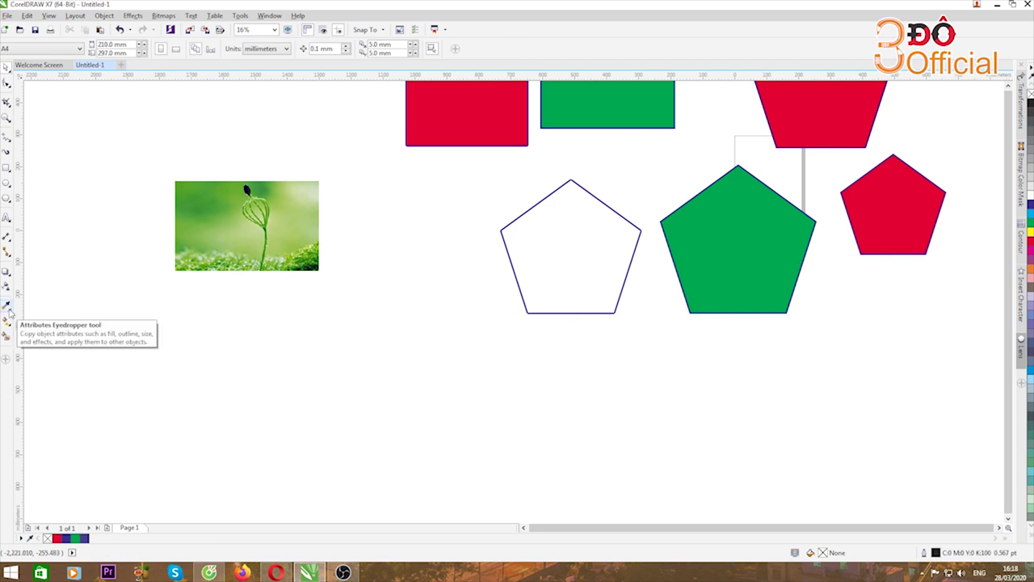
Preview the RGB values of several greens in the seedling photo with the Color Eyedropper, and leave the tool.
click(10, 312)
click(20, 304)
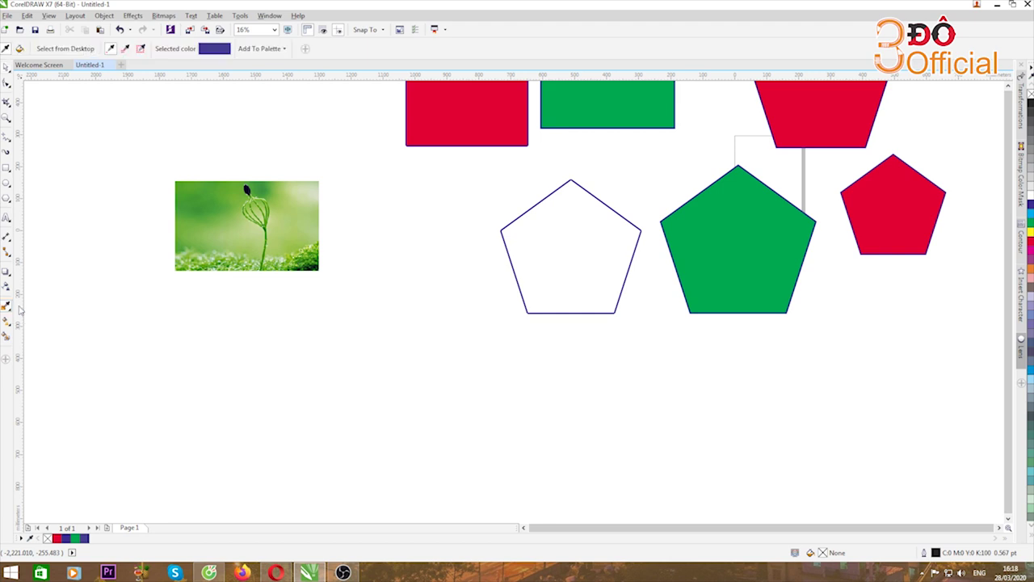
scroll(208, 226, up, 1)
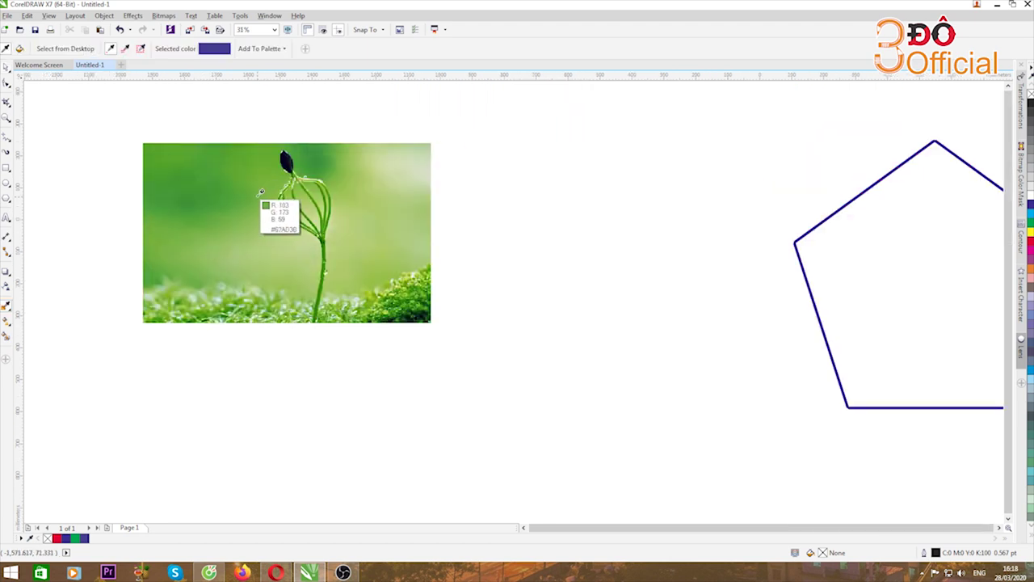
scroll(261, 191, down, 1)
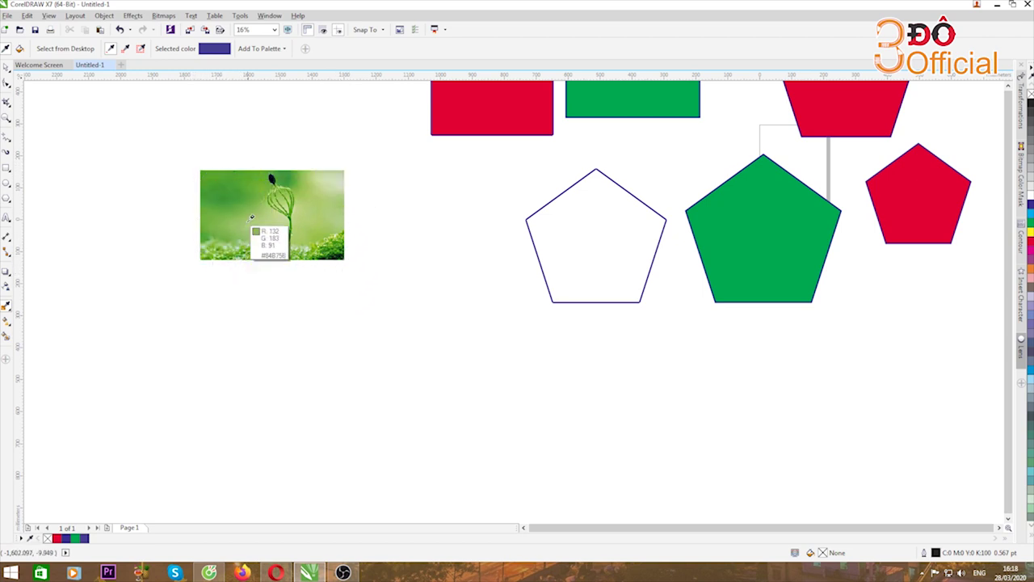
scroll(252, 211, up, 1)
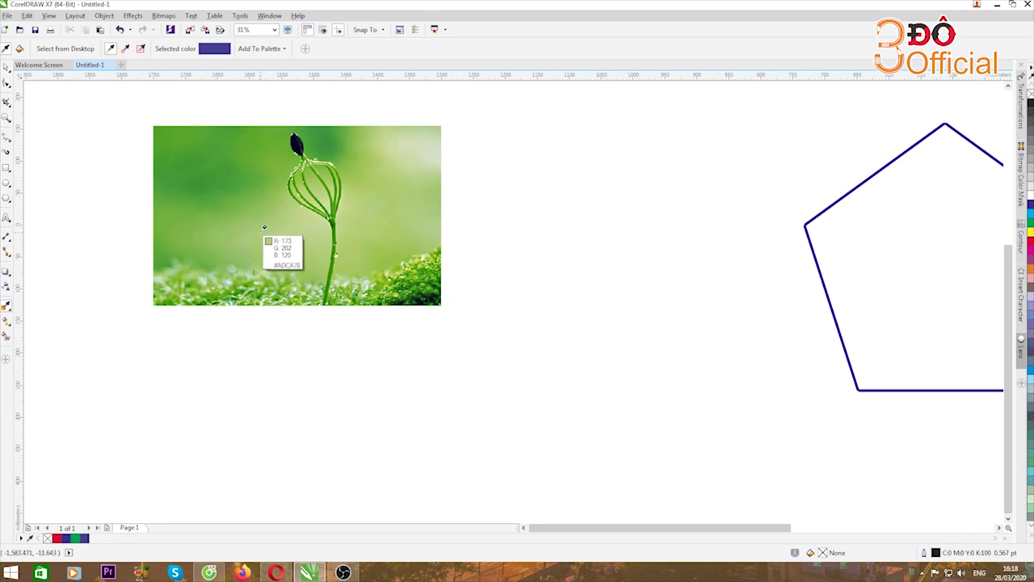
scroll(263, 233, up, 1)
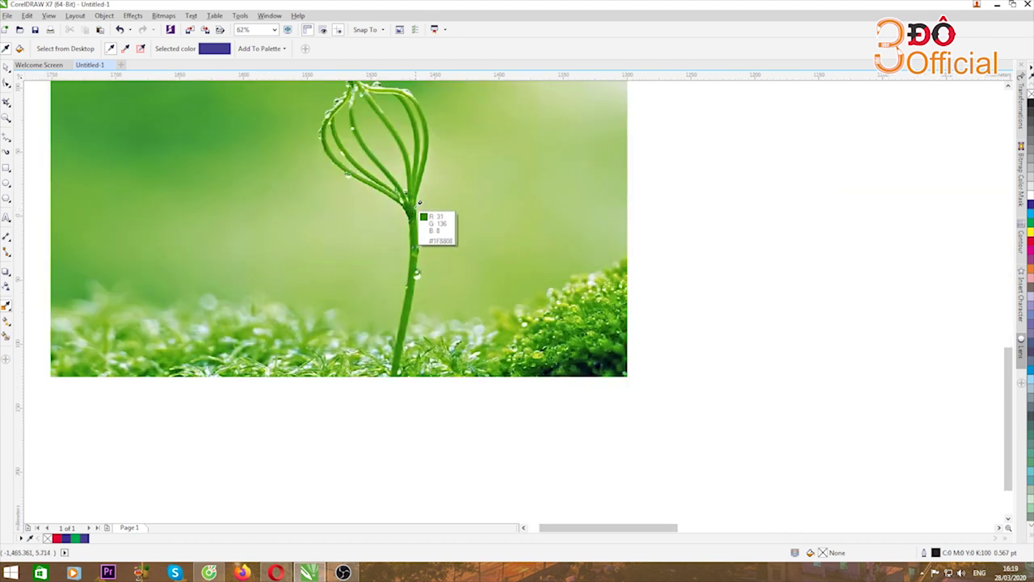
scroll(404, 254, down, 2)
key(space)
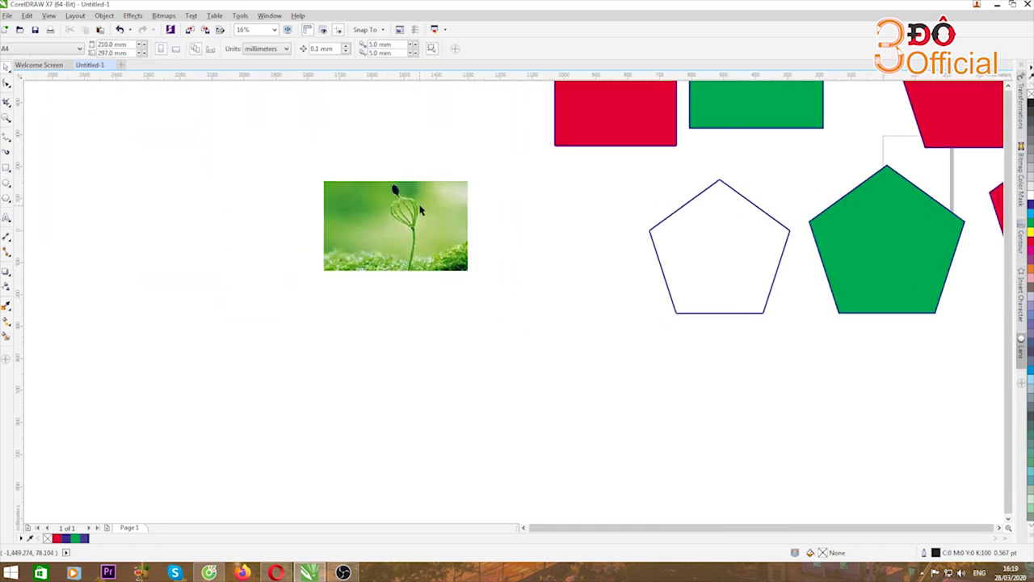
Select the seedling photo.
scroll(392, 203, up, 1)
click(341, 217)
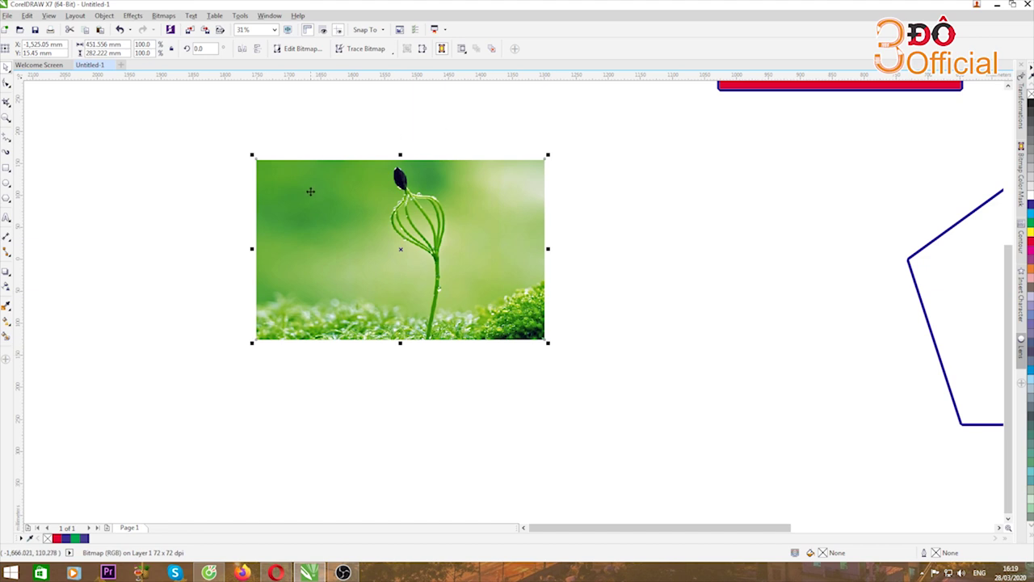
click(186, 251)
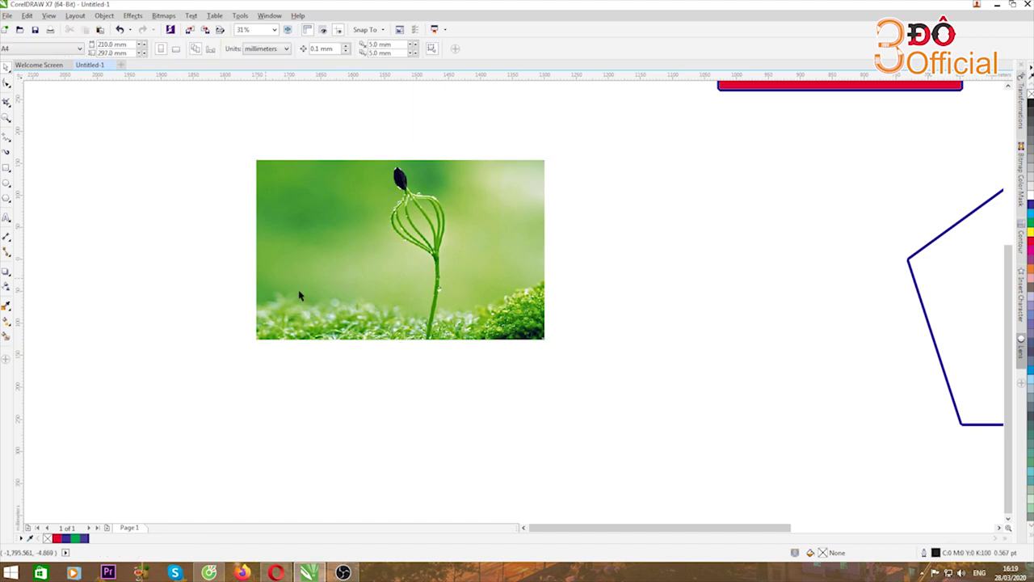
click(328, 245)
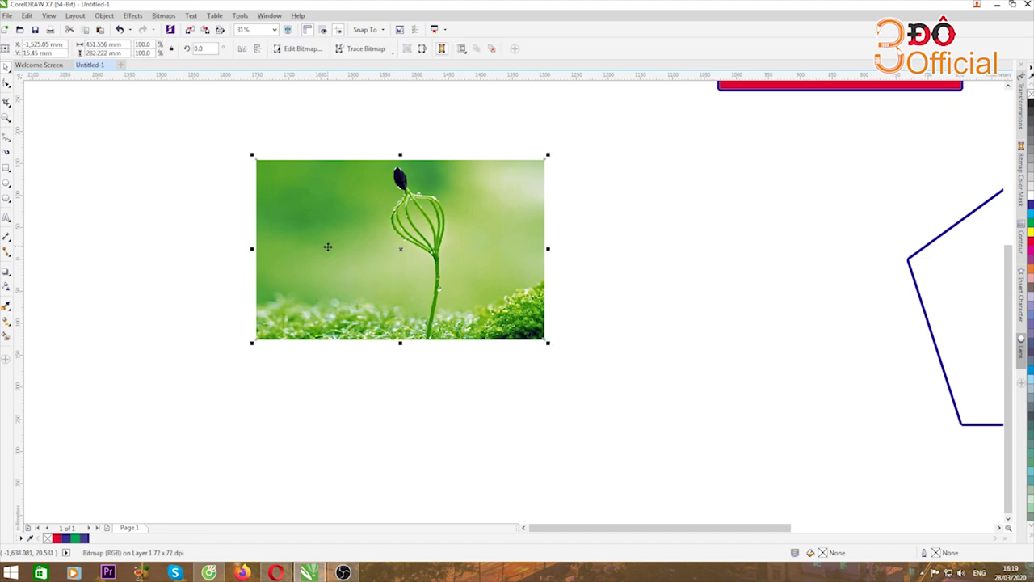